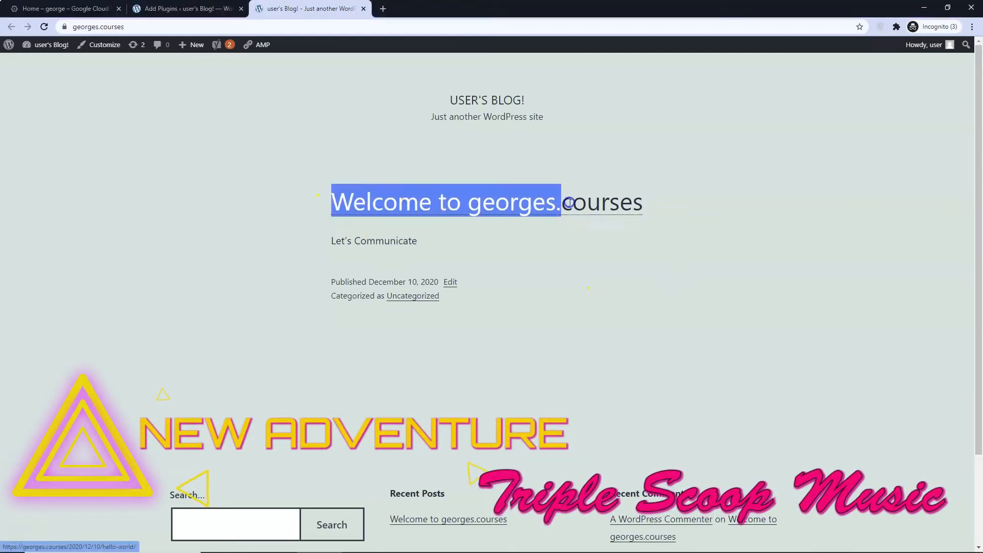
Step: Install the WP-Stateless plugin from the 'wp stateless' plugin search results
{"action": "left_click", "coordinate": [183, 9]}
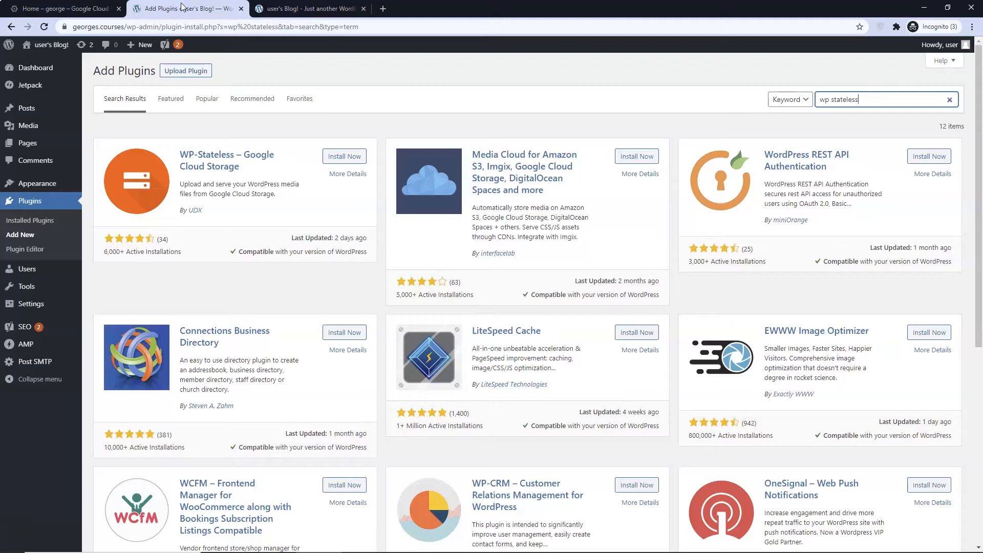
{"action": "left_click", "coordinate": [345, 156]}
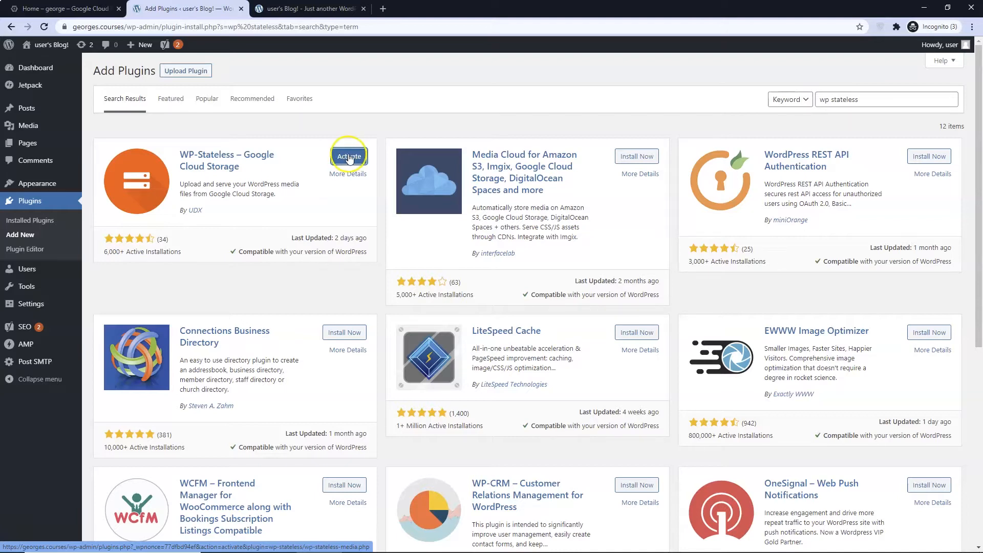
Step: Activate WP-Stateless and review its empty Bucket and Service Account JSON settings fields
{"action": "left_click", "coordinate": [349, 157]}
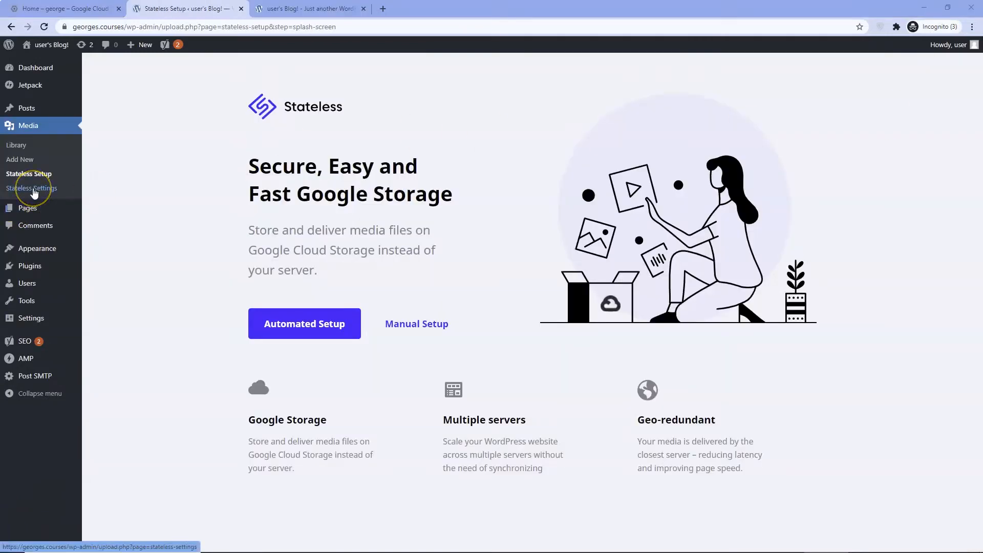
{"action": "left_click", "coordinate": [35, 190]}
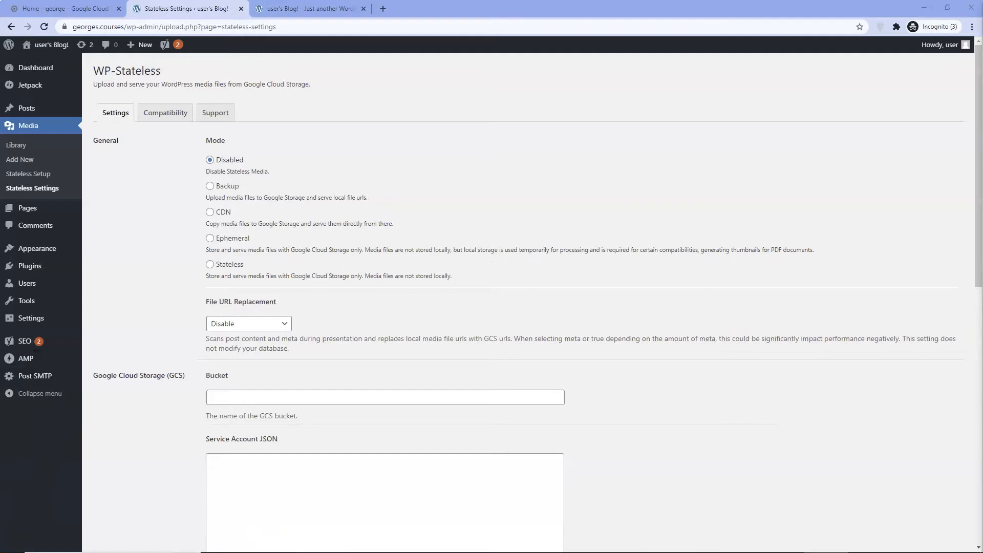
{"action": "scroll", "coordinate": [191, 127], "scroll_direction": "down", "scroll_amount": 2}
{"action": "double_click", "coordinate": [215, 222]}
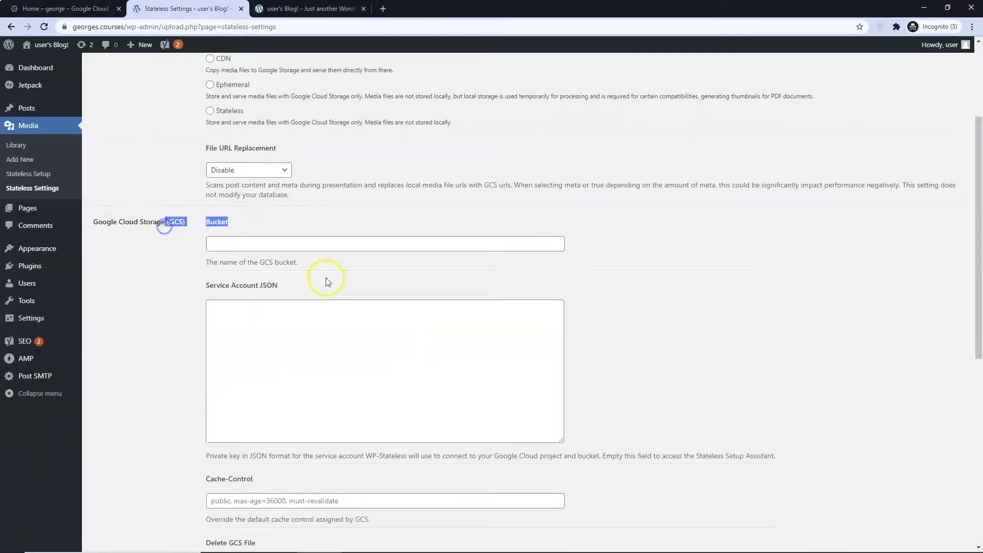
{"action": "left_click_drag", "start_coordinate": [327, 285], "coordinate": [210, 288]}
Step: From the Google Cloud dashboard, go to Storage > Browser and start creating a new bucket
{"action": "left_click", "coordinate": [66, 8]}
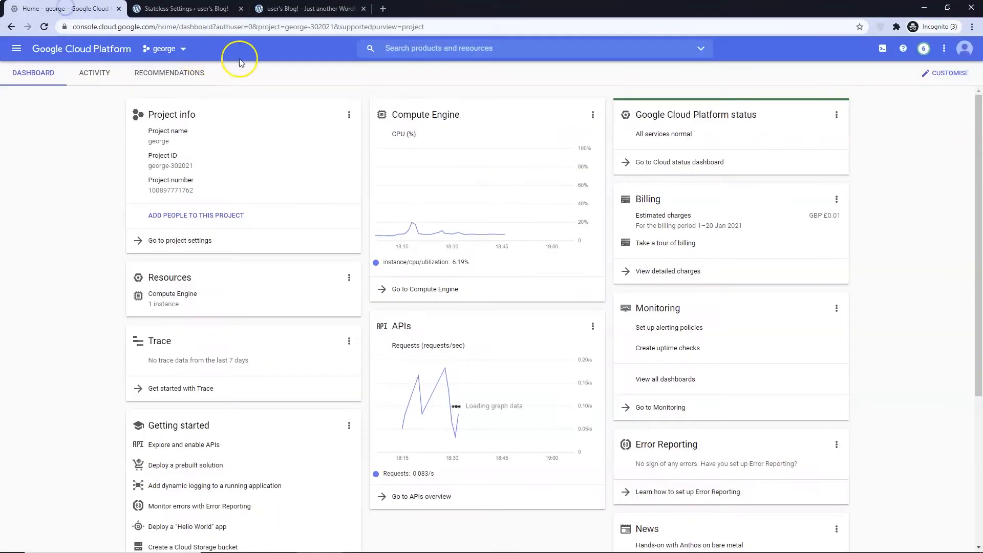
{"action": "left_click", "coordinate": [14, 51]}
{"action": "mouse_move", "coordinate": [45, 145]}
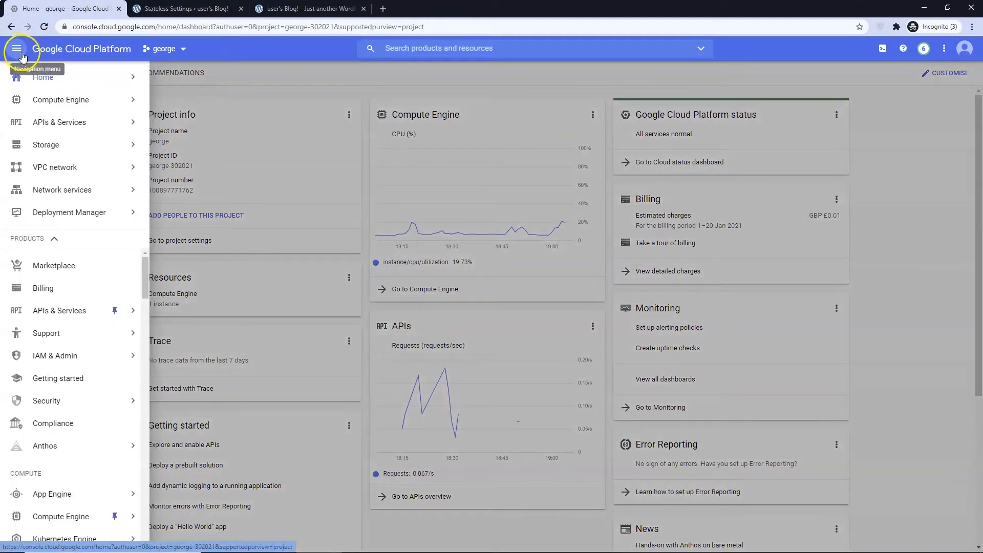
{"action": "left_click", "coordinate": [163, 151]}
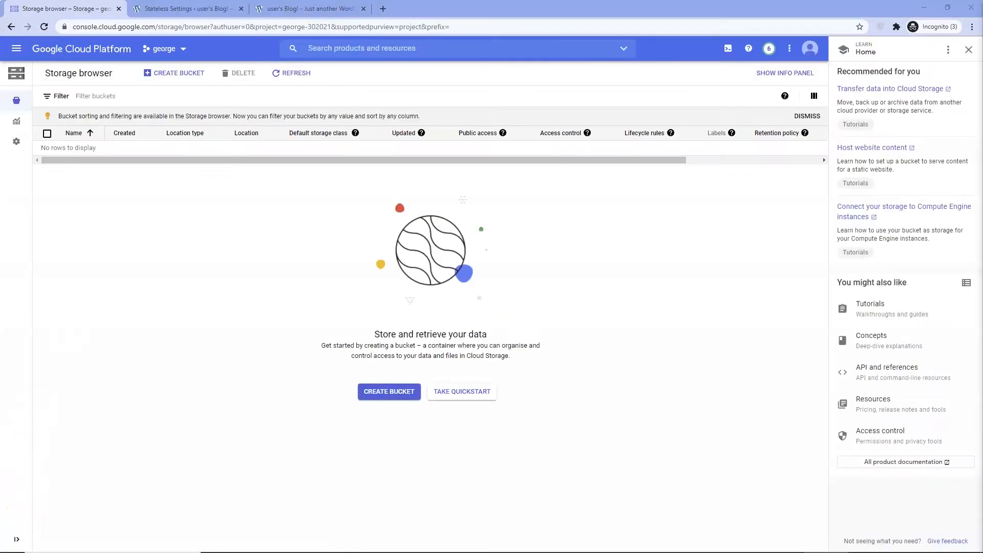
{"action": "left_click", "coordinate": [388, 391]}
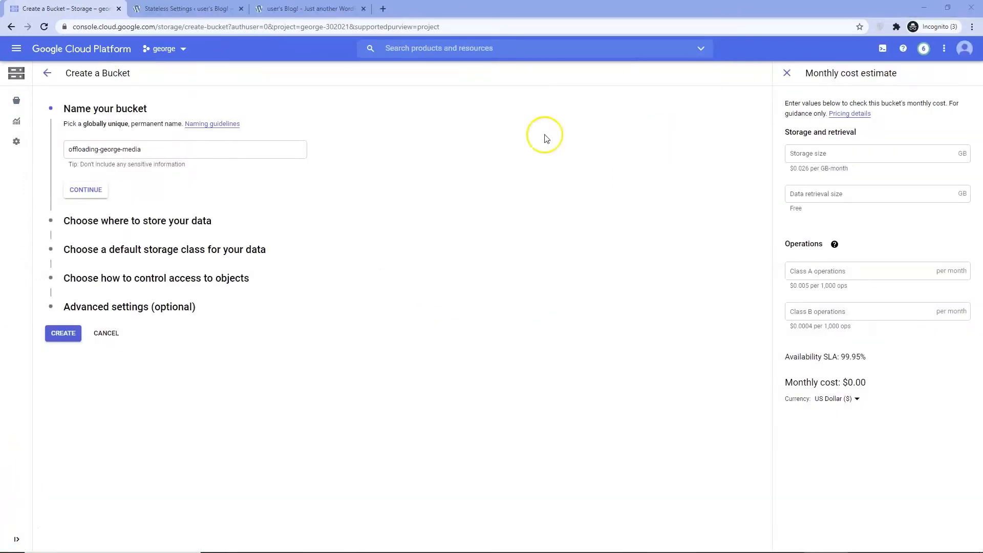
Step: Confirm the bucket name offloading-george-media and continue to the location step
{"action": "left_click", "coordinate": [85, 189]}
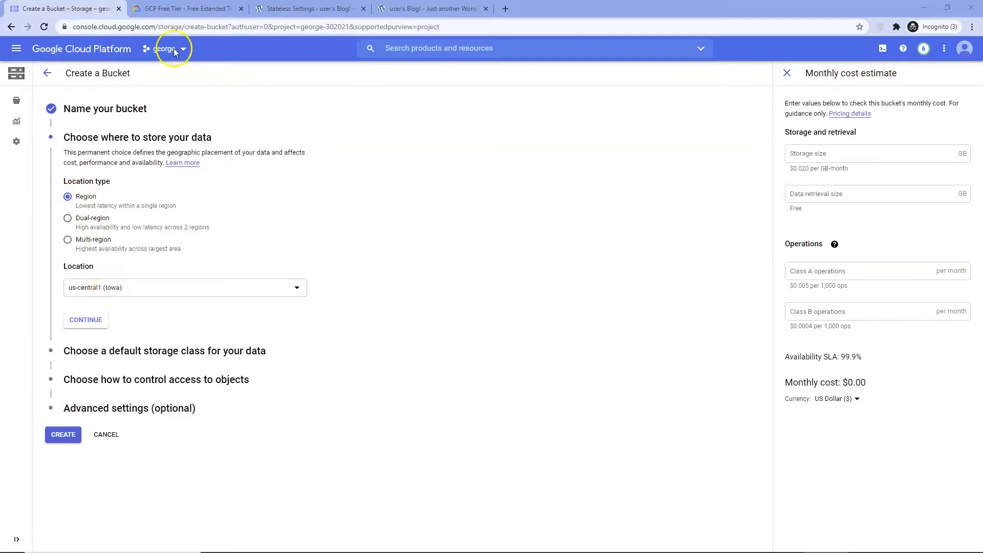
Step: Review the Compute Engine free tier regions, including us-central1, on the GCP Free Tier page
{"action": "left_click", "coordinate": [177, 8]}
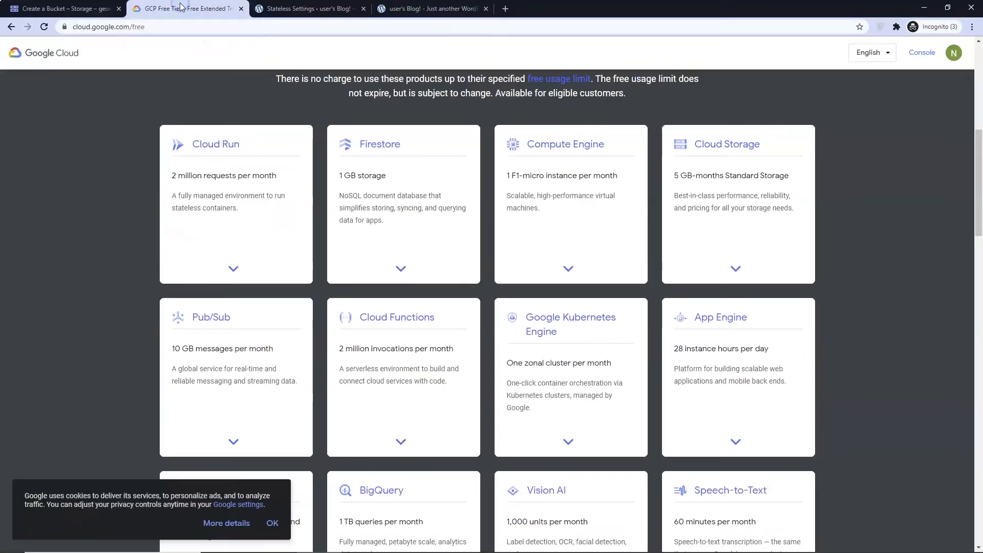
{"action": "left_click", "coordinate": [568, 269]}
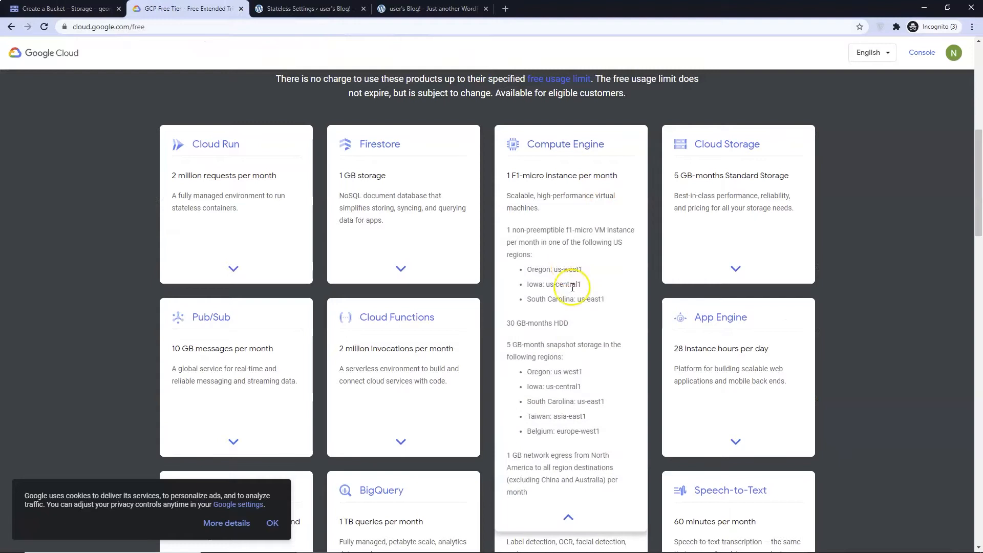
{"action": "left_click_drag", "start_coordinate": [600, 431], "coordinate": [517, 377]}
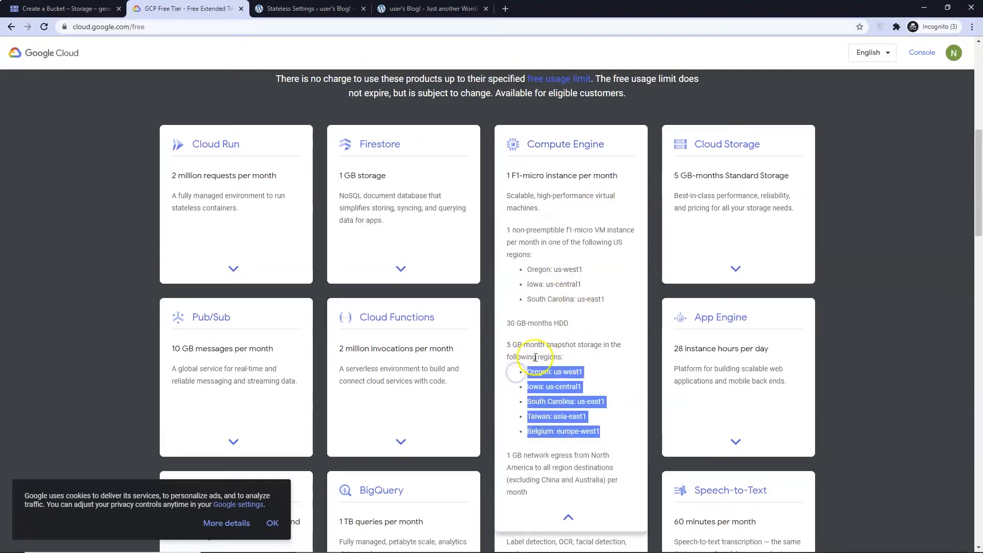
{"action": "left_click", "coordinate": [569, 415]}
Step: Close the Free Tier tab, confirm the us-central1 location and choose Standard storage class
{"action": "left_click", "coordinate": [65, 9]}
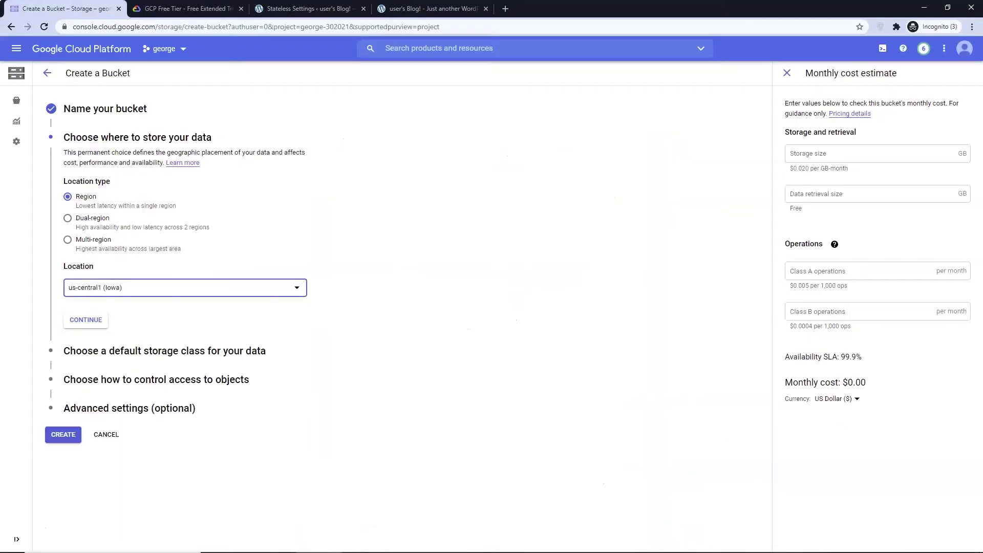
{"action": "left_click", "coordinate": [240, 9]}
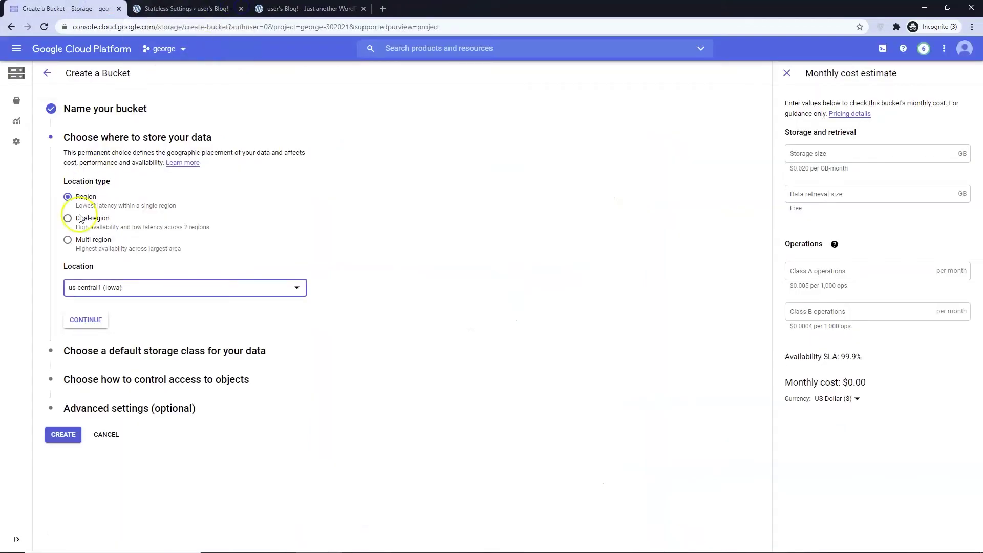
{"action": "left_click", "coordinate": [86, 320]}
{"action": "left_click", "coordinate": [19, 536]}
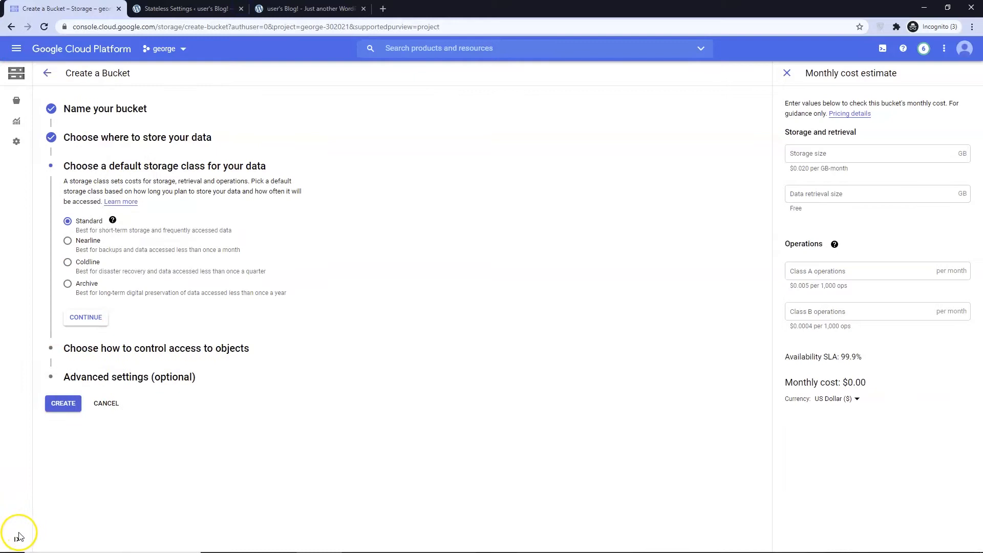
Step: Keep fine-grained access control and create the offloading-george-media bucket
{"action": "left_click", "coordinate": [85, 317]}
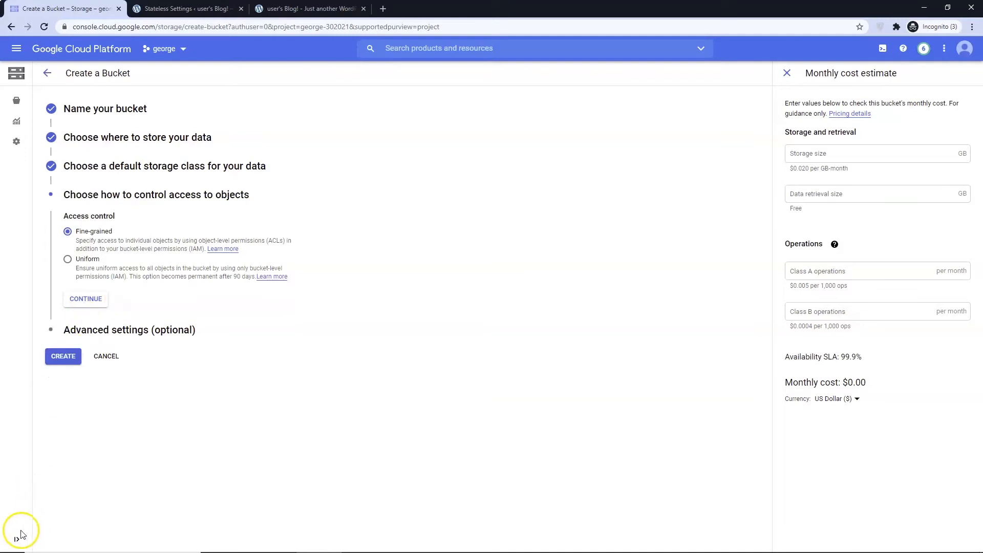
{"action": "left_click", "coordinate": [86, 299]}
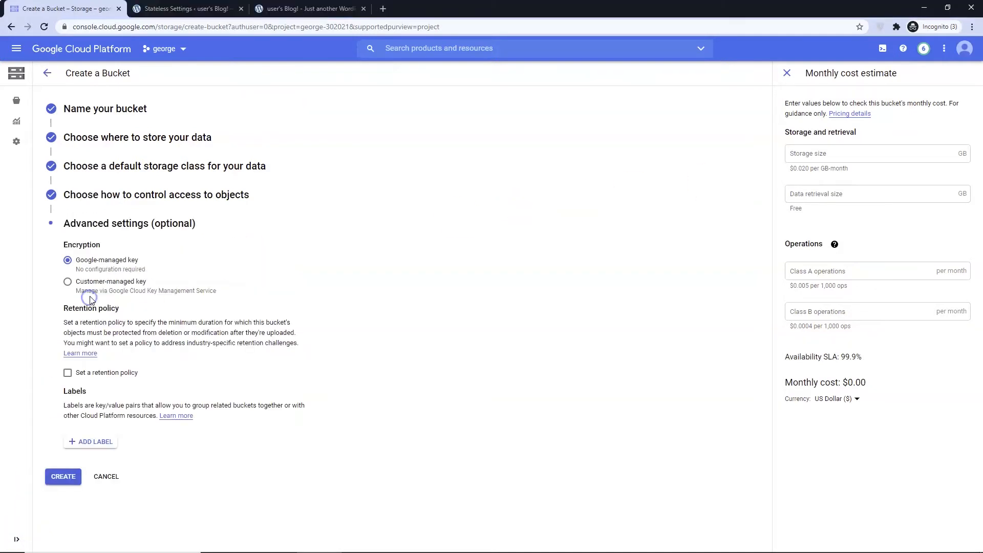
{"action": "left_click", "coordinate": [16, 538]}
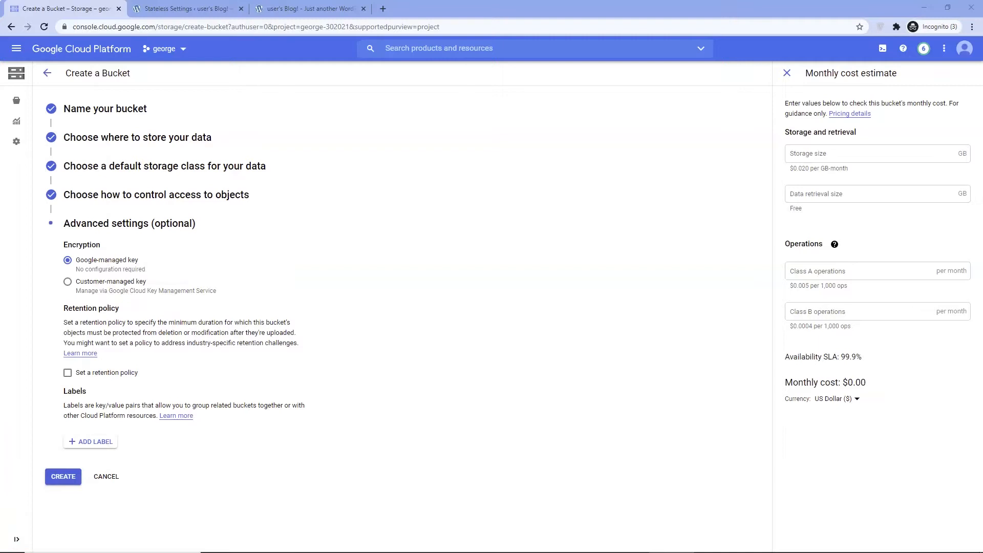
{"action": "left_click", "coordinate": [64, 476]}
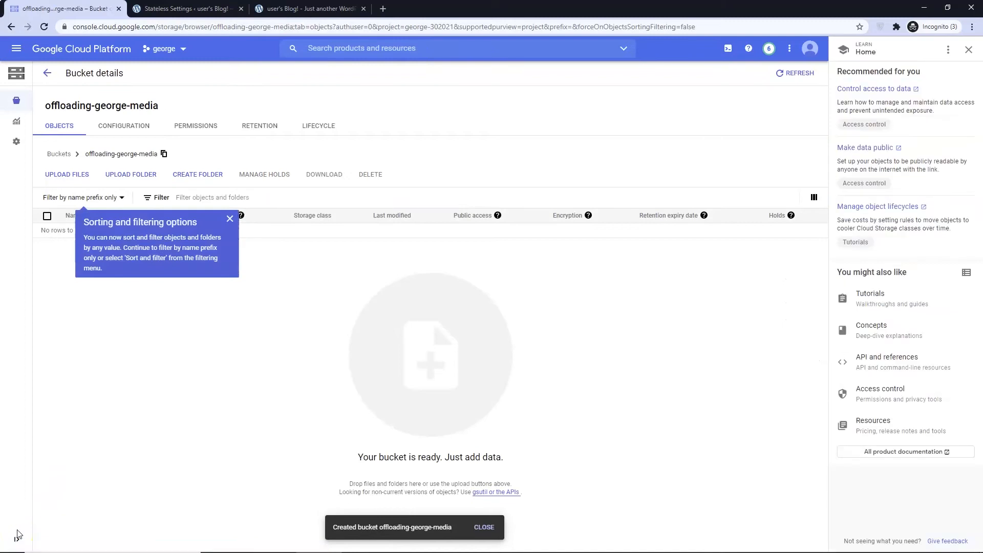
{"action": "left_click", "coordinate": [230, 220]}
{"action": "mouse_move", "coordinate": [16, 308]}
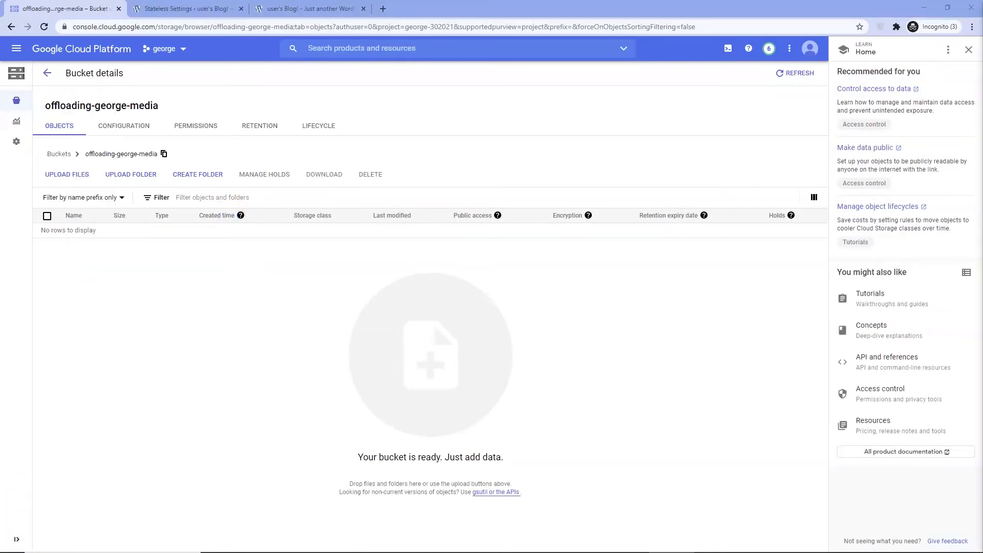
{"action": "left_click_drag", "start_coordinate": [159, 106], "coordinate": [48, 106]}
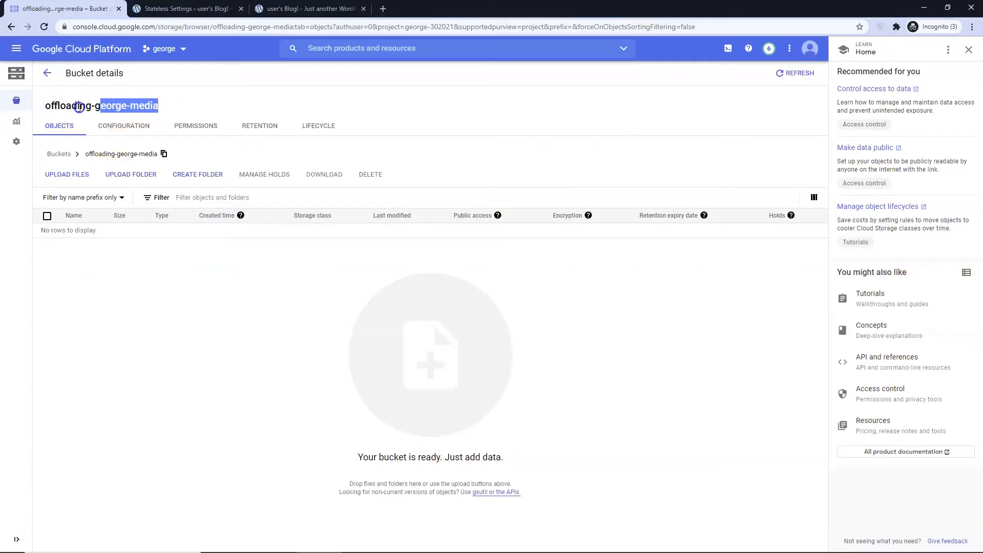
{"action": "right_click", "coordinate": [101, 106]}
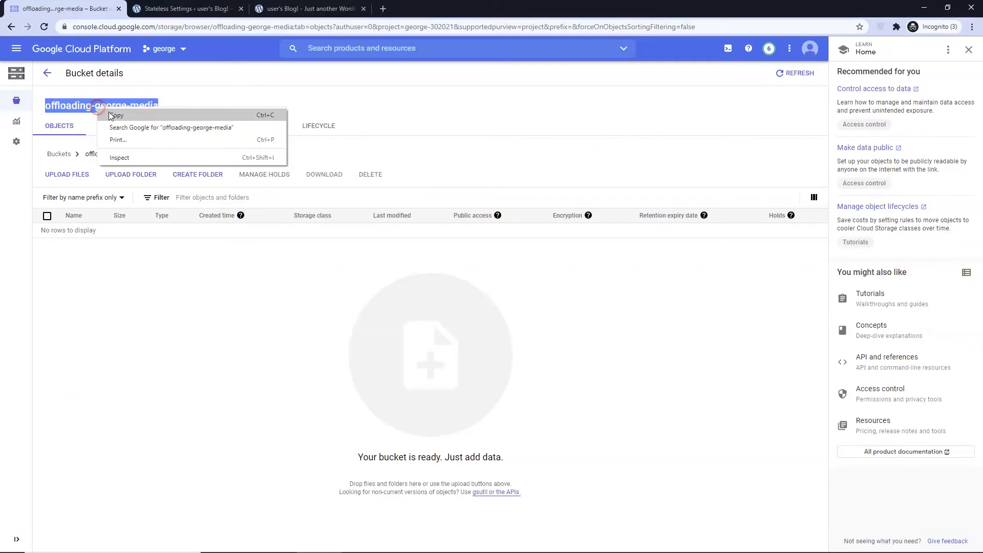
{"action": "left_click", "coordinate": [123, 135]}
{"action": "left_click", "coordinate": [288, 9]}
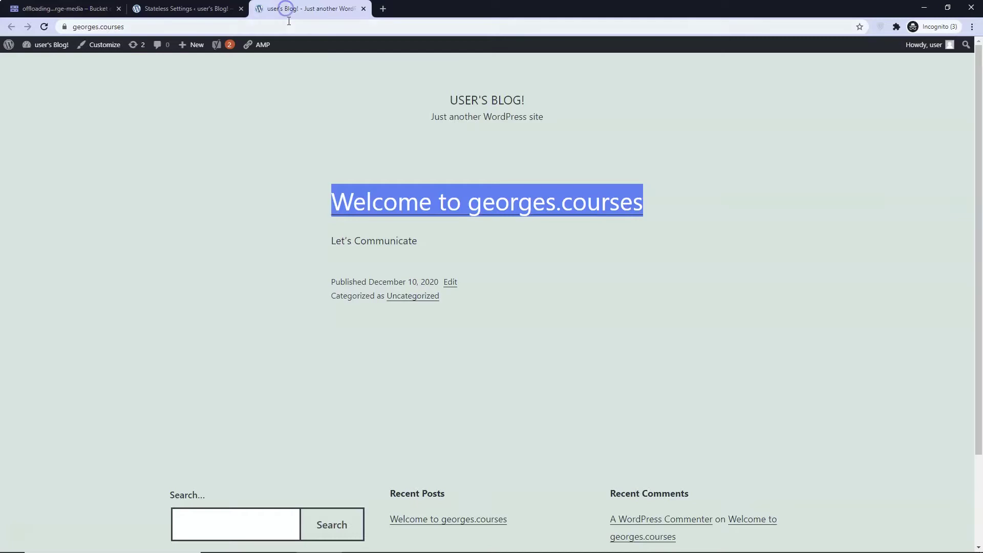
{"action": "left_click", "coordinate": [177, 8]}
{"action": "left_click", "coordinate": [239, 246]}
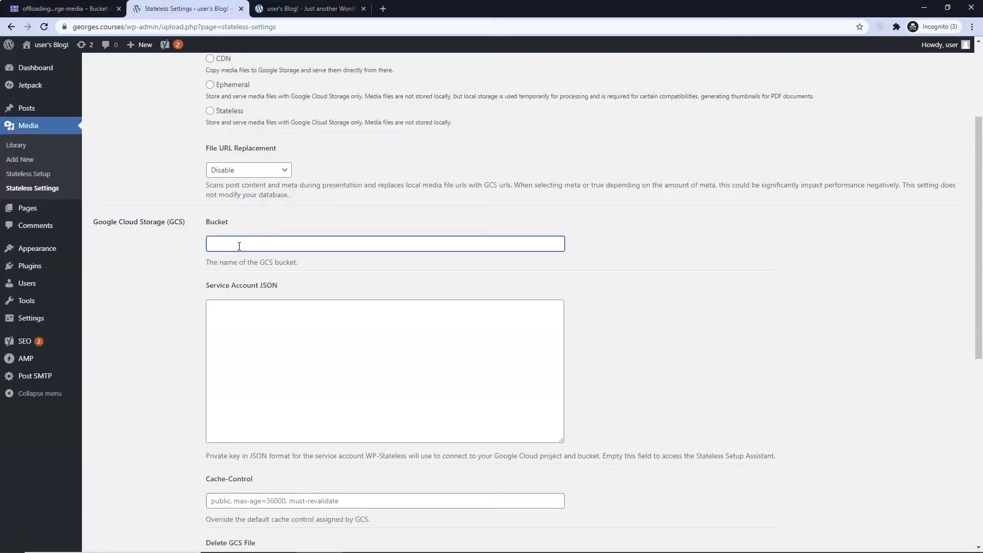
{"action": "left_click", "coordinate": [75, 7]}
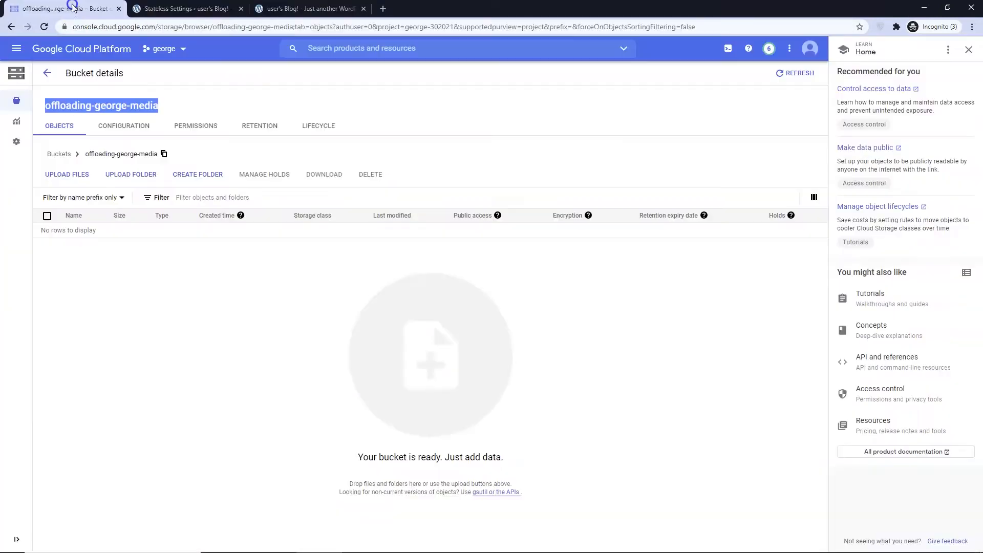
{"action": "key", "text": "alt+Tab"}
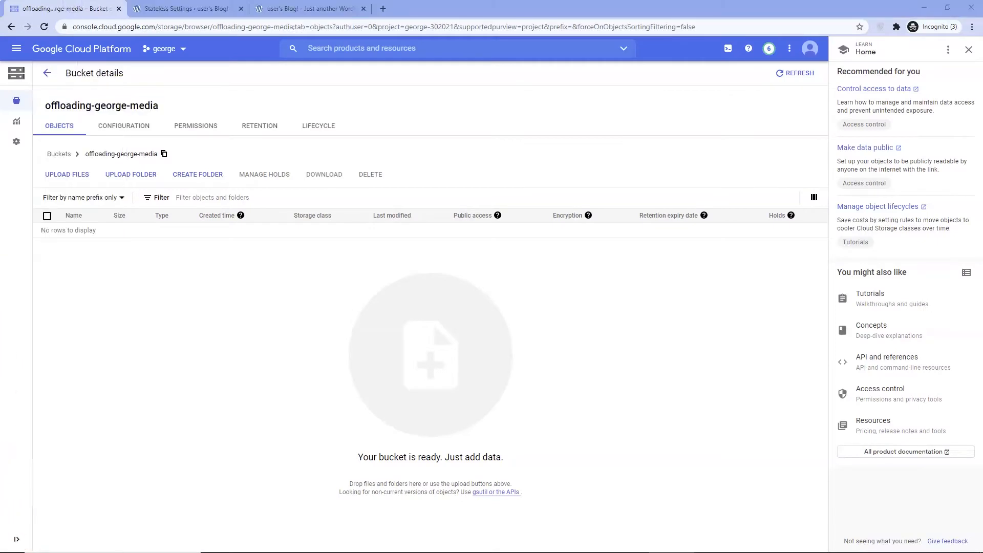
Step: Go to APIs & Services > Credentials and start creating a new service account
{"action": "left_click", "coordinate": [16, 49]}
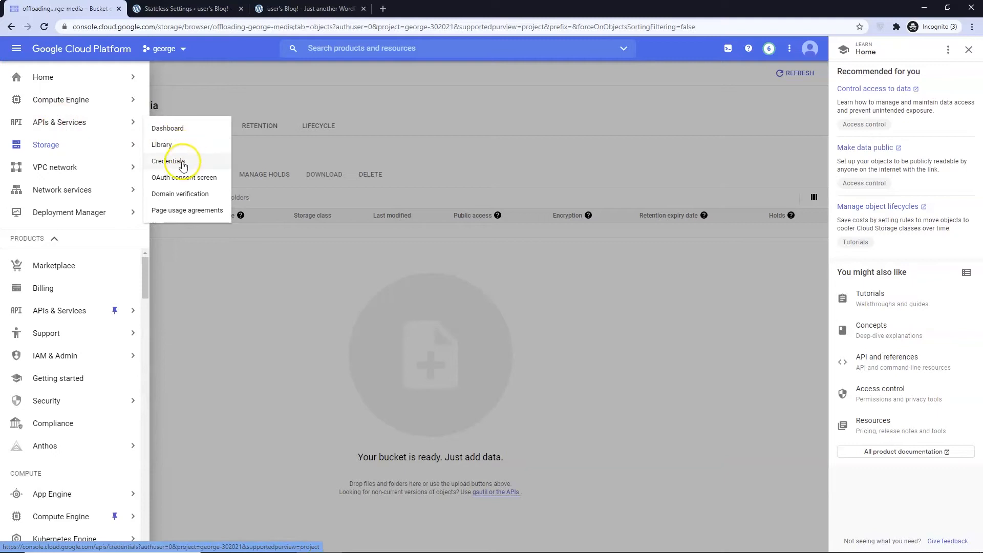
{"action": "left_click", "coordinate": [169, 162]}
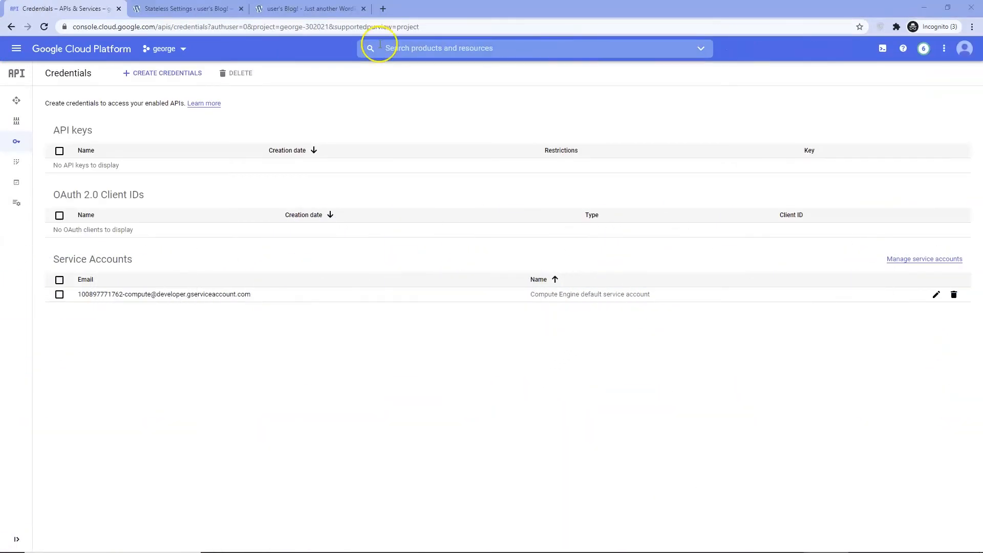
{"action": "left_click", "coordinate": [166, 72]}
{"action": "left_click", "coordinate": [166, 152]}
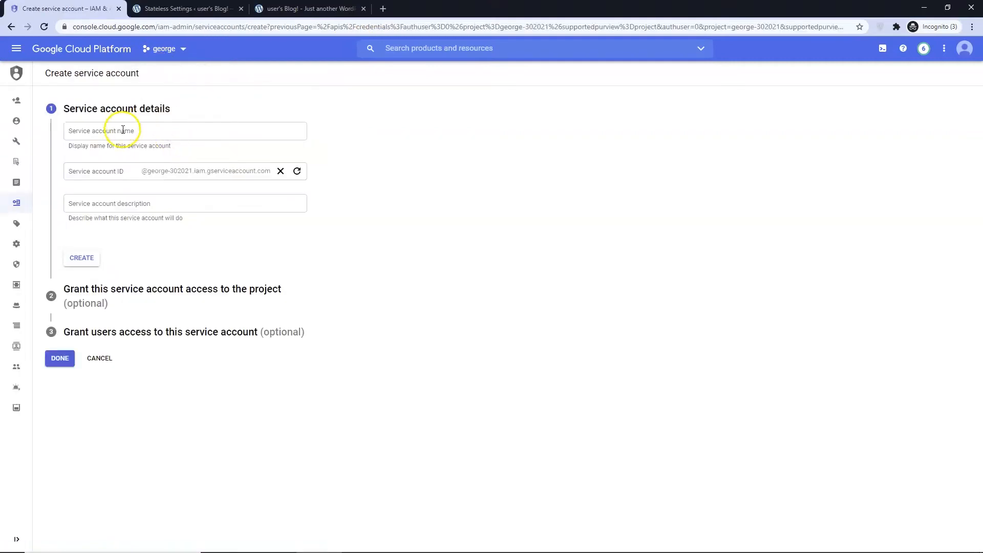
Step: Name the service account george-offload-media and create it
{"action": "left_click", "coordinate": [122, 132]}
{"action": "type", "text": "george-offload-media"}
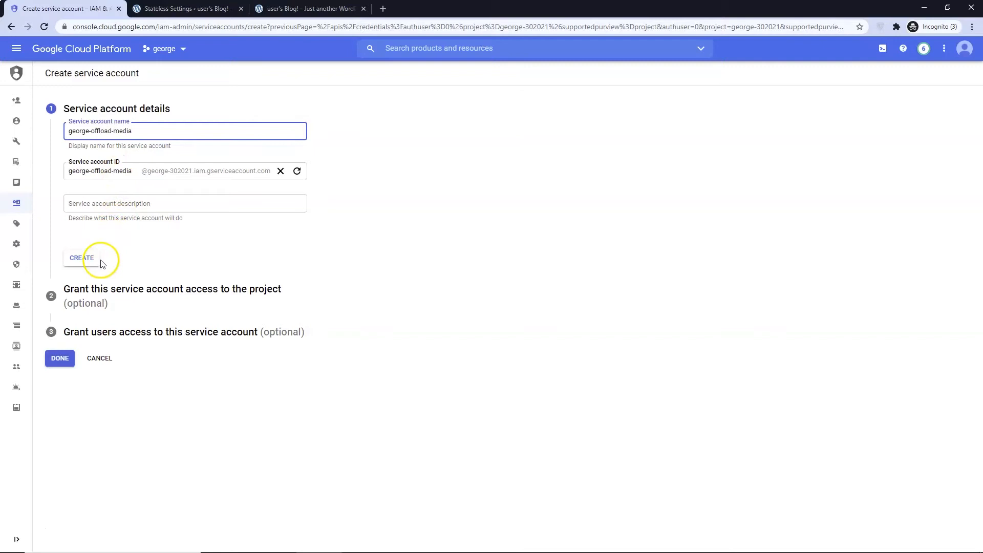
{"action": "left_click", "coordinate": [81, 257]}
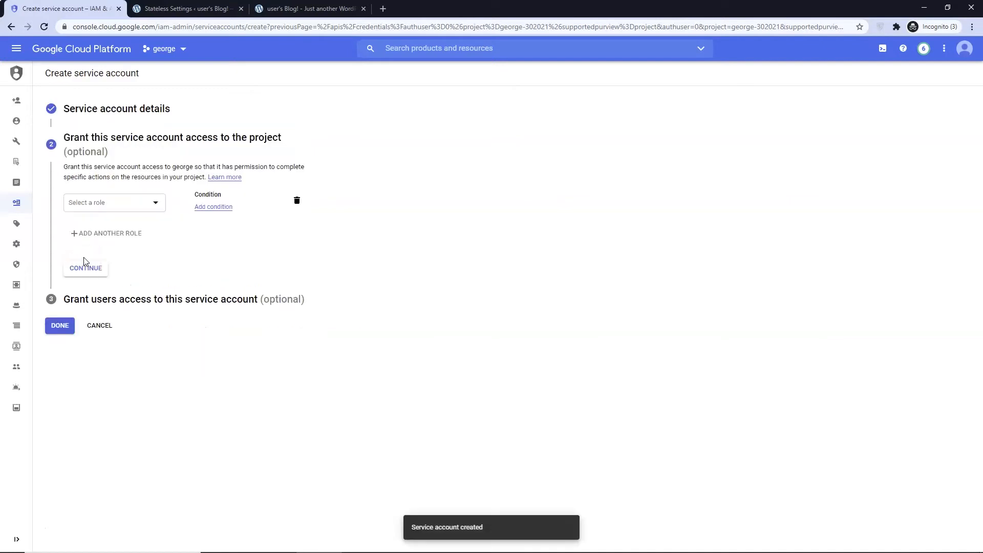
Step: Grant the service account the Cloud Storage > Storage Admin role and finish its setup
{"action": "left_click", "coordinate": [157, 203]}
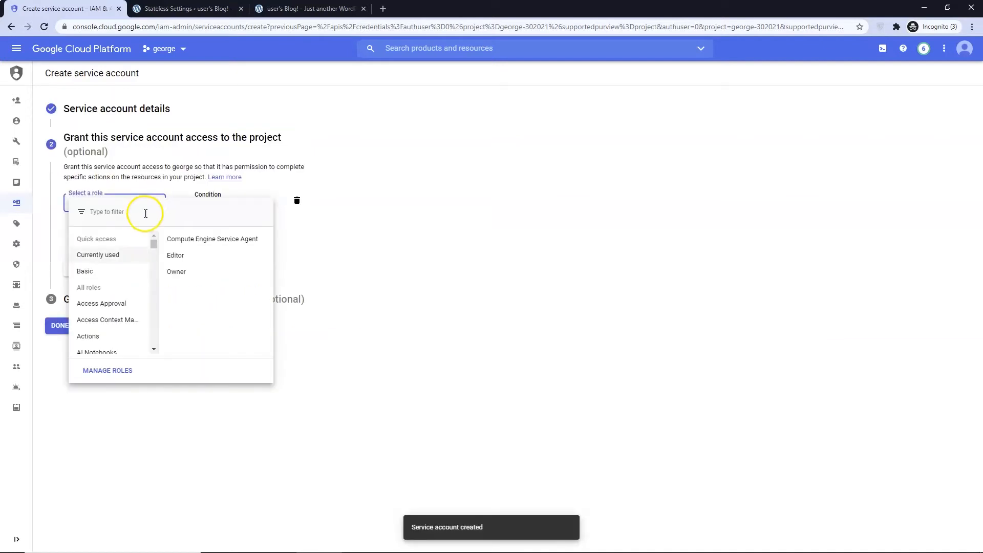
{"action": "scroll", "coordinate": [116, 266], "scroll_direction": "down", "scroll_amount": 3}
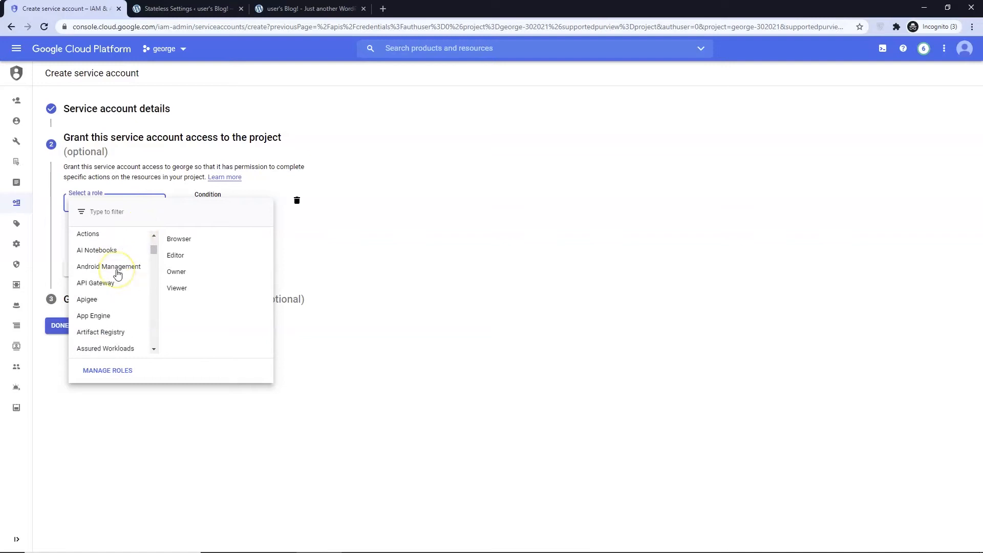
{"action": "scroll", "coordinate": [117, 273], "scroll_direction": "down", "scroll_amount": 3}
{"action": "scroll", "coordinate": [118, 275], "scroll_direction": "down", "scroll_amount": 3}
{"action": "scroll", "coordinate": [117, 275], "scroll_direction": "down", "scroll_amount": 3}
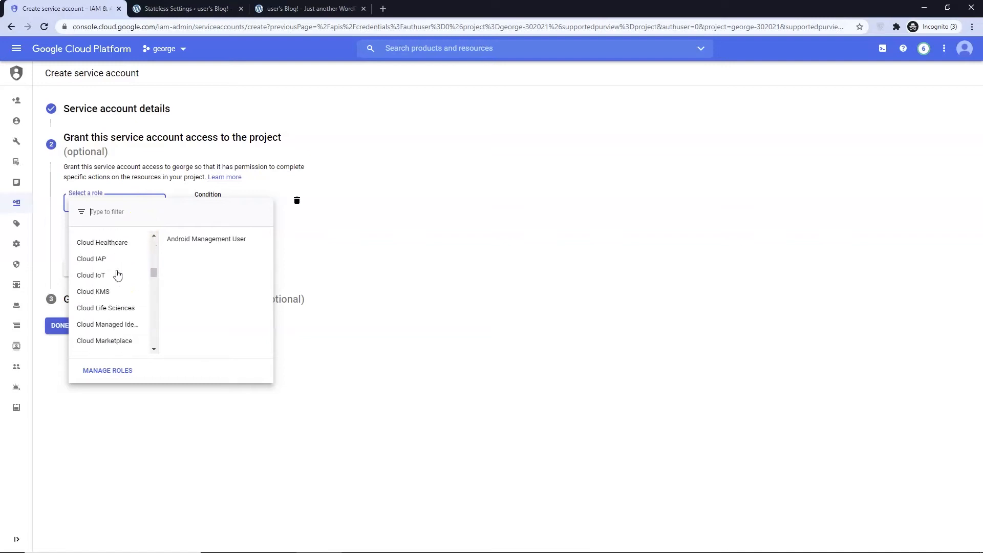
{"action": "scroll", "coordinate": [118, 274], "scroll_direction": "down", "scroll_amount": 2}
{"action": "scroll", "coordinate": [118, 274], "scroll_direction": "down", "scroll_amount": 2}
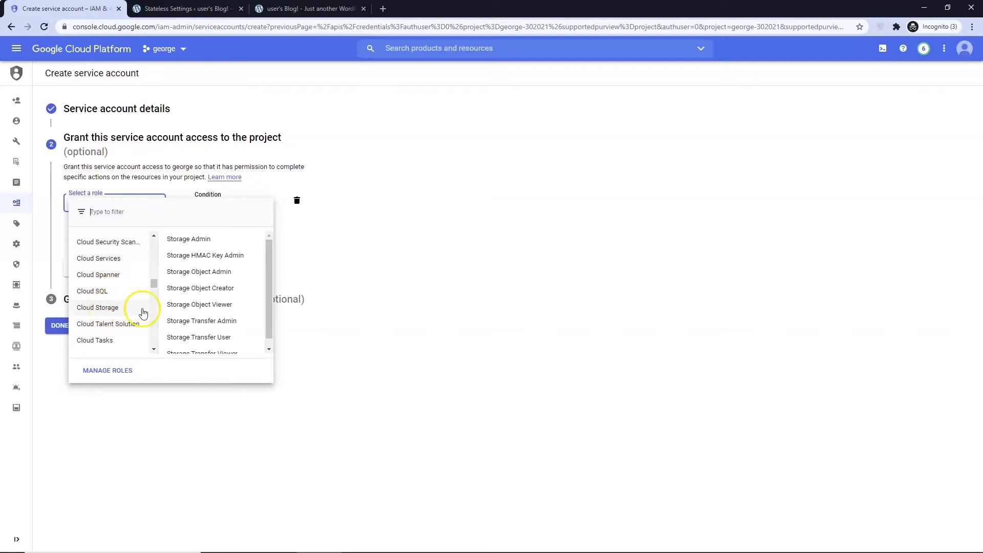
{"action": "left_click", "coordinate": [188, 241]}
{"action": "left_click", "coordinate": [86, 273]}
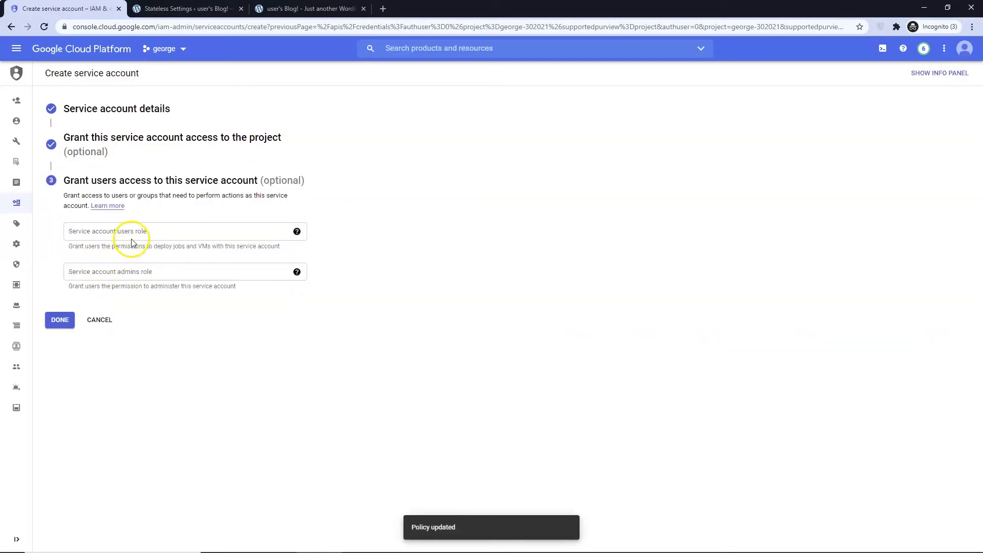
{"action": "left_click", "coordinate": [59, 321]}
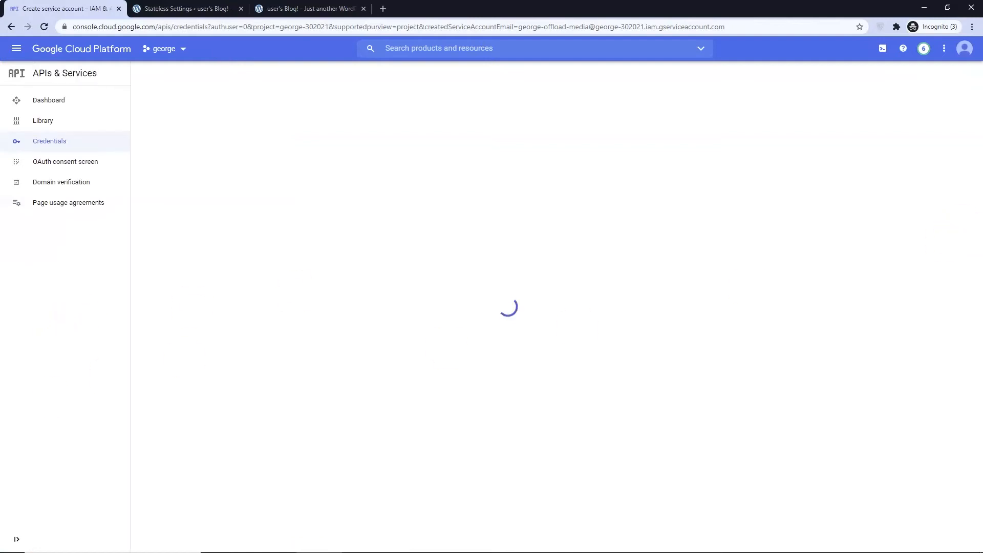
Step: Generate and download a JSON private key for the george-offload-media service account
{"action": "left_click", "coordinate": [16, 539]}
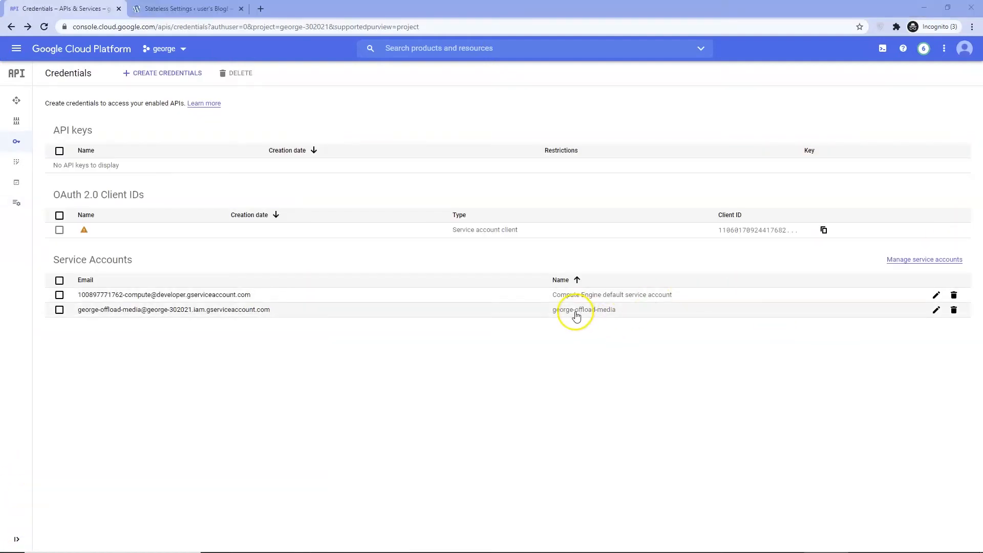
{"action": "left_click", "coordinate": [577, 311]}
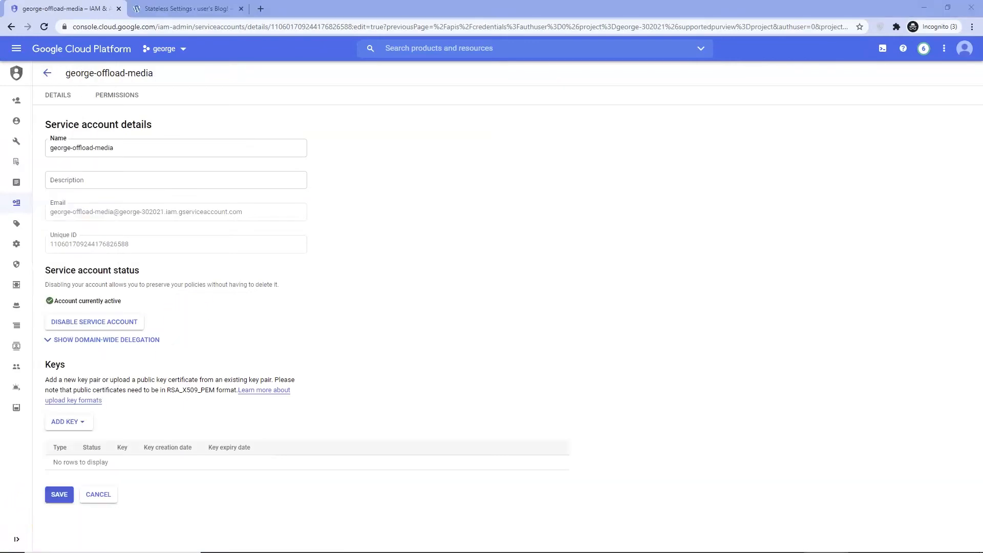
{"action": "left_click", "coordinate": [66, 421]}
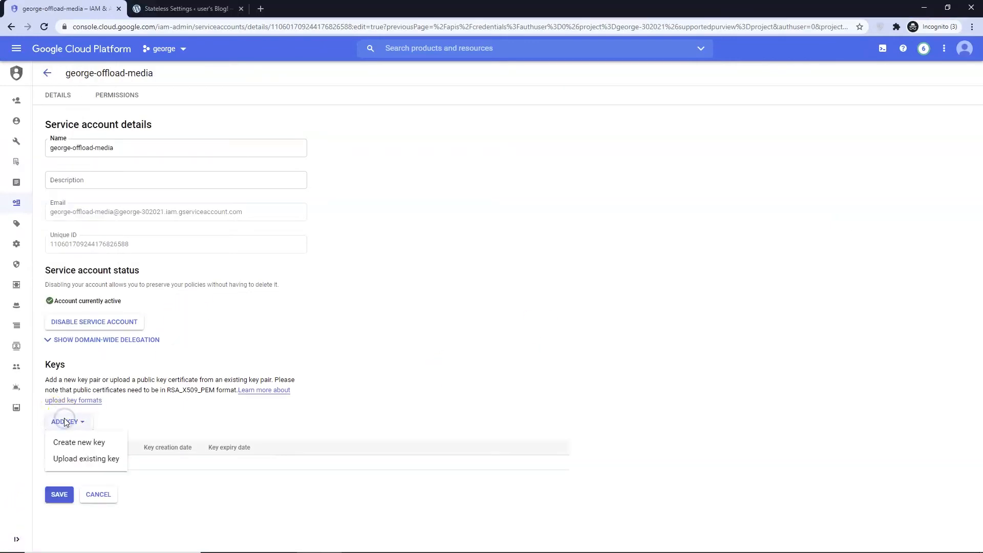
{"action": "left_click", "coordinate": [79, 443]}
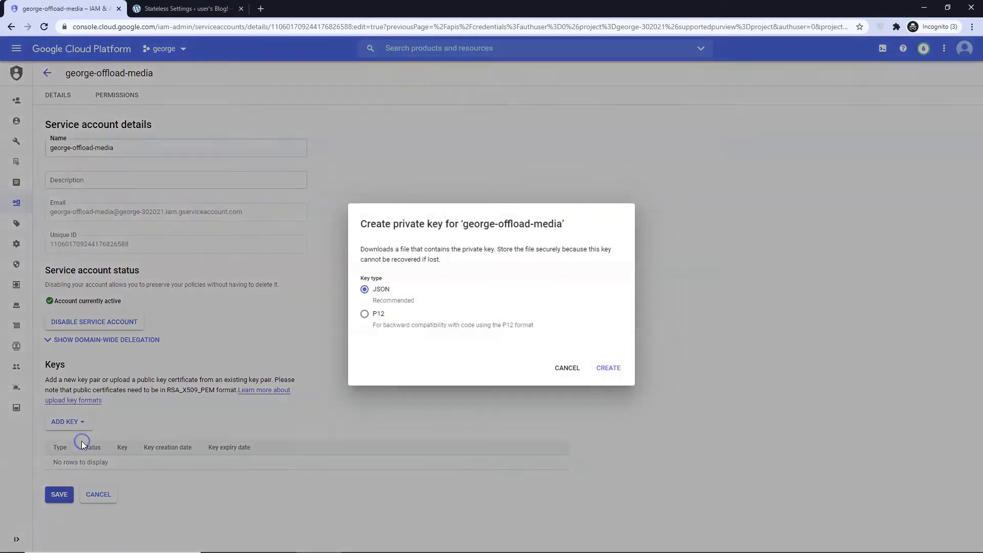
{"action": "left_click", "coordinate": [607, 367]}
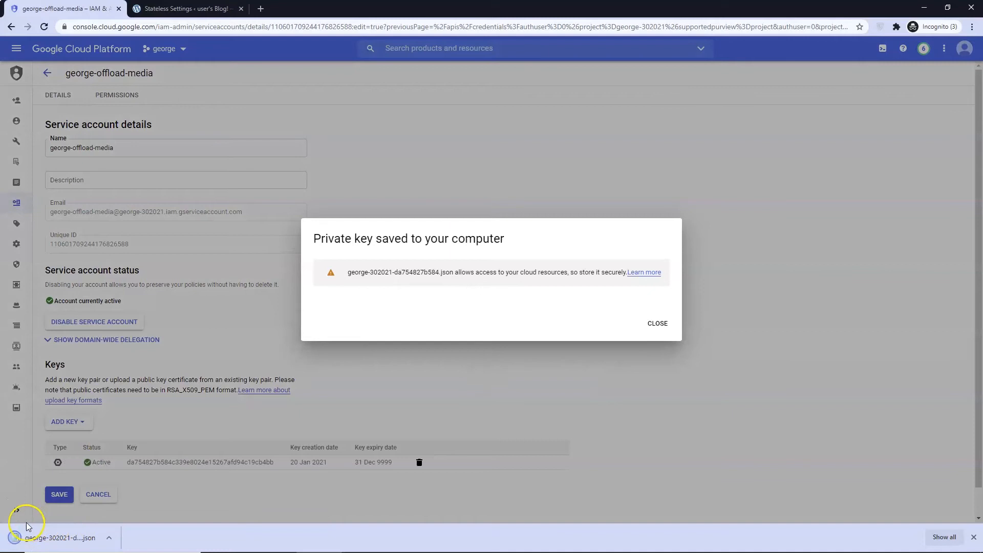
{"action": "left_click", "coordinate": [18, 532]}
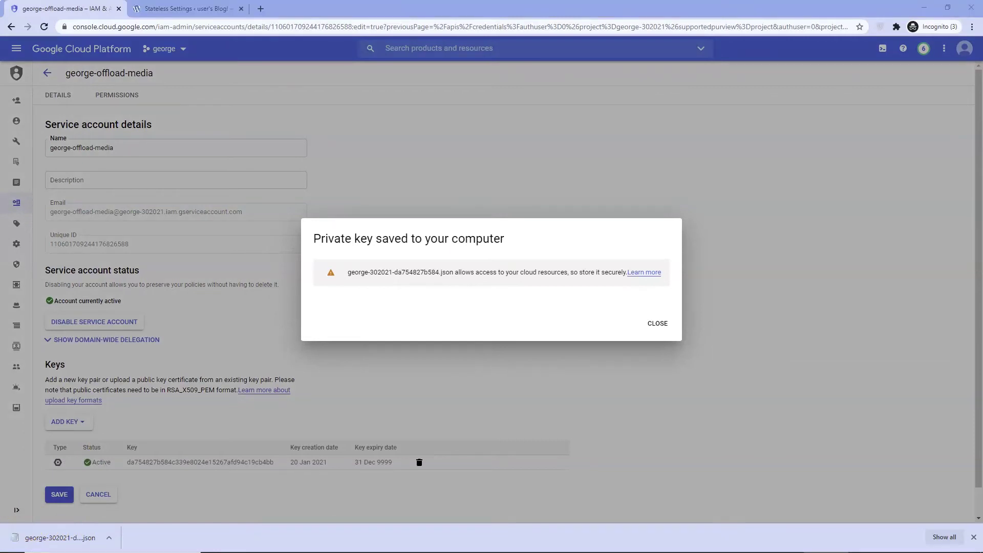
{"action": "left_click", "coordinate": [657, 324]}
Step: Open the downloaded key file in Notepad, select all its contents and hide the window
{"action": "left_click", "coordinate": [108, 538]}
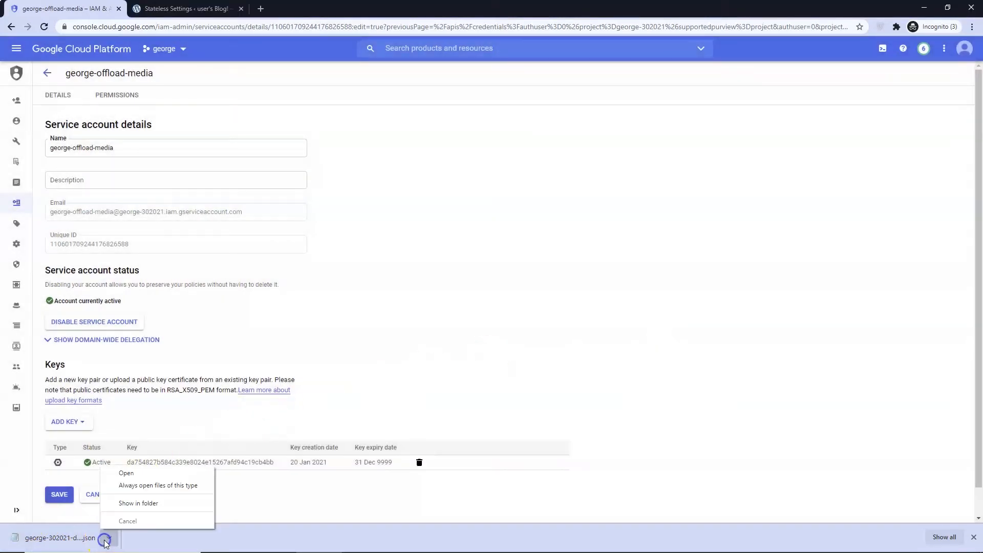
{"action": "left_click", "coordinate": [131, 474]}
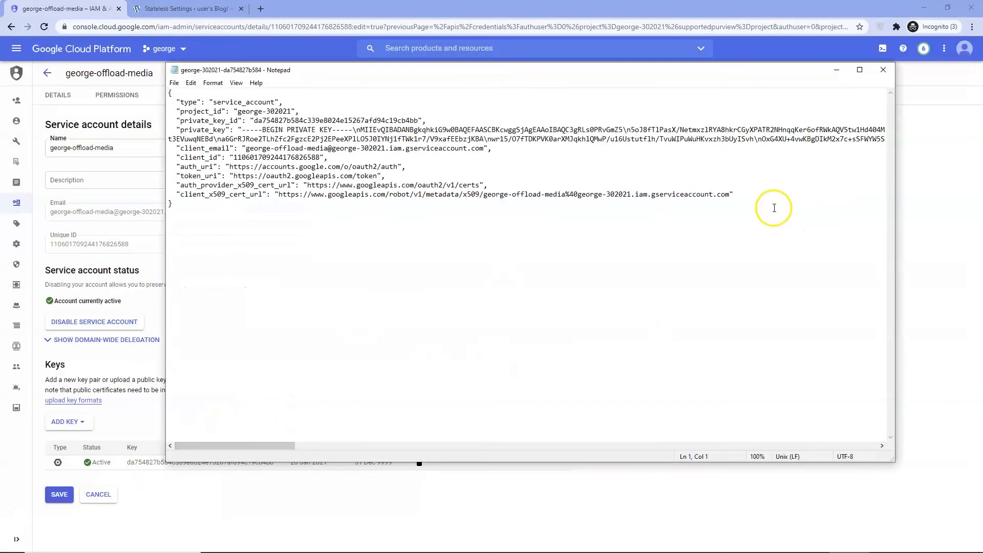
{"action": "left_click", "coordinate": [767, 201]}
{"action": "key", "text": "ctrl+a"}
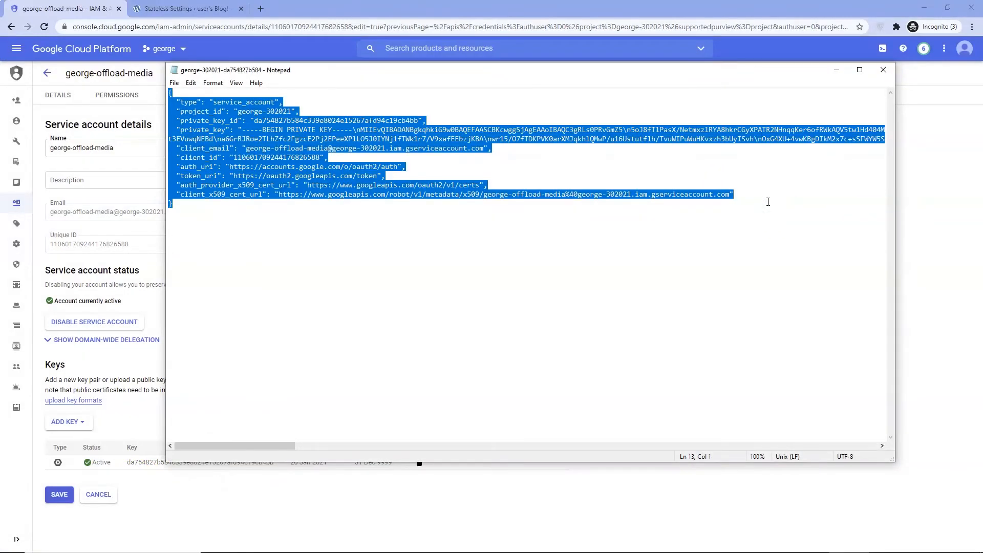
{"action": "left_click", "coordinate": [837, 70]}
Step: Paste the service account JSON key, select Stateless mode and save the WP-Stateless settings
{"action": "left_click", "coordinate": [175, 8]}
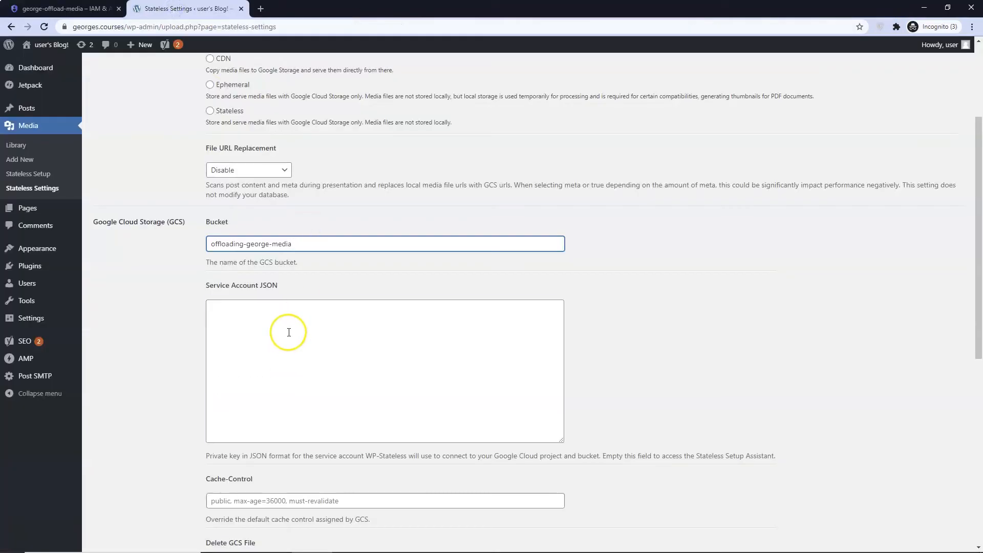
{"action": "left_click", "coordinate": [289, 332]}
{"action": "key", "text": "ctrl+v"}
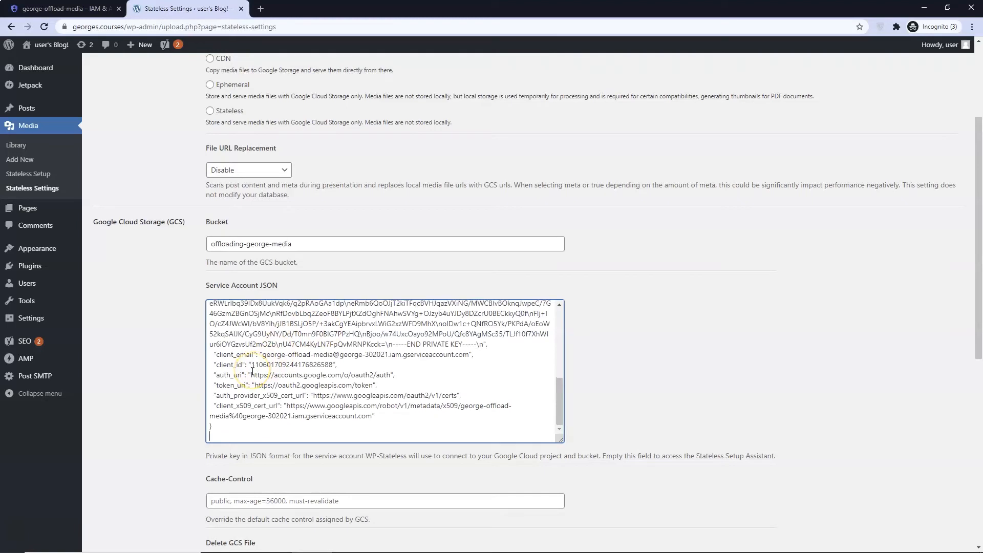
{"action": "scroll", "coordinate": [252, 374], "scroll_direction": "up", "scroll_amount": 1}
{"action": "scroll", "coordinate": [252, 373], "scroll_direction": "down", "scroll_amount": 3}
{"action": "scroll", "coordinate": [231, 369], "scroll_direction": "down", "scroll_amount": 2}
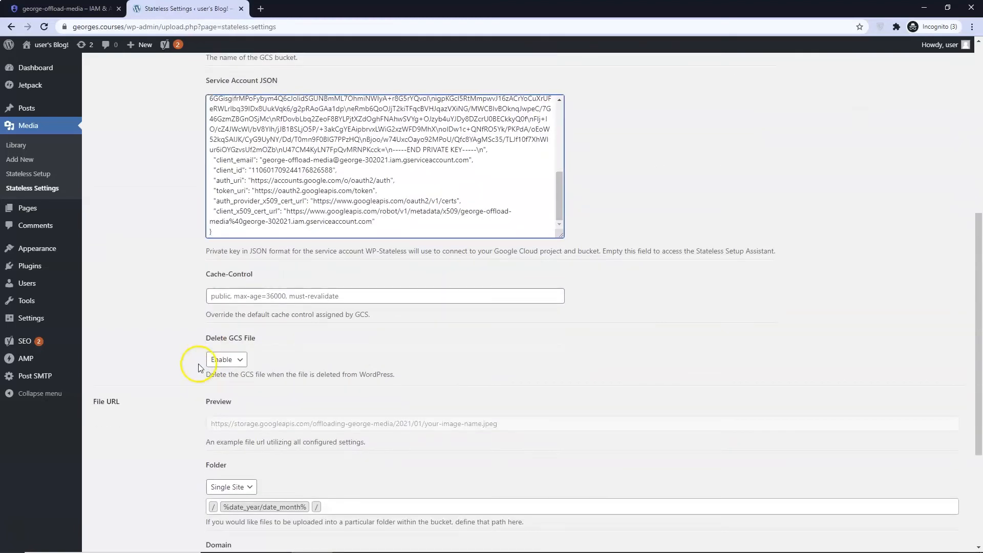
{"action": "scroll", "coordinate": [236, 325], "scroll_direction": "down", "scroll_amount": 3}
{"action": "scroll", "coordinate": [236, 326], "scroll_direction": "down", "scroll_amount": 2}
{"action": "scroll", "coordinate": [235, 326], "scroll_direction": "up", "scroll_amount": 4}
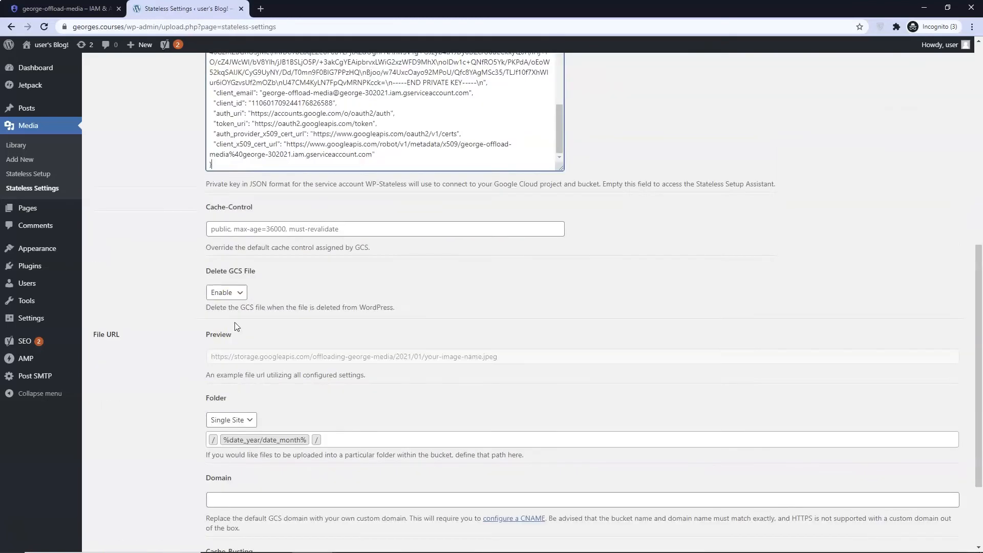
{"action": "scroll", "coordinate": [236, 326], "scroll_direction": "up", "scroll_amount": 6}
{"action": "scroll", "coordinate": [236, 326], "scroll_direction": "up", "scroll_amount": 2}
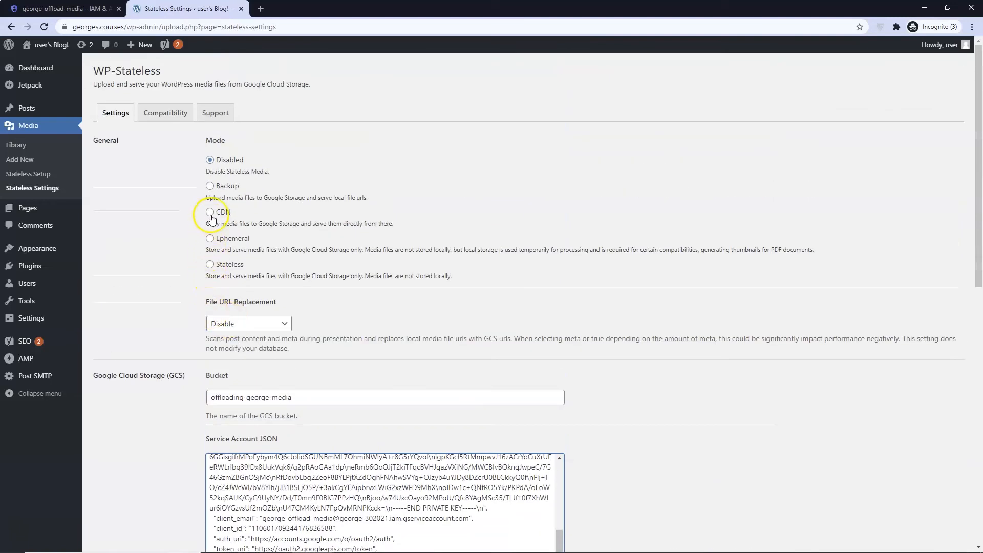
{"action": "left_click", "coordinate": [210, 264]}
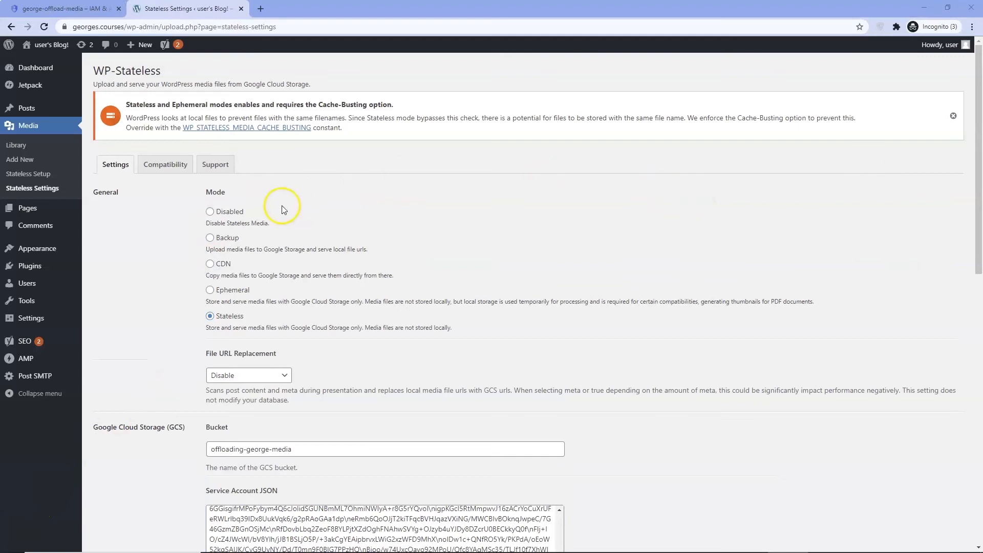
{"action": "scroll", "coordinate": [276, 208], "scroll_direction": "down", "scroll_amount": 2}
{"action": "scroll", "coordinate": [231, 192], "scroll_direction": "down", "scroll_amount": 3}
{"action": "scroll", "coordinate": [239, 208], "scroll_direction": "down", "scroll_amount": 3}
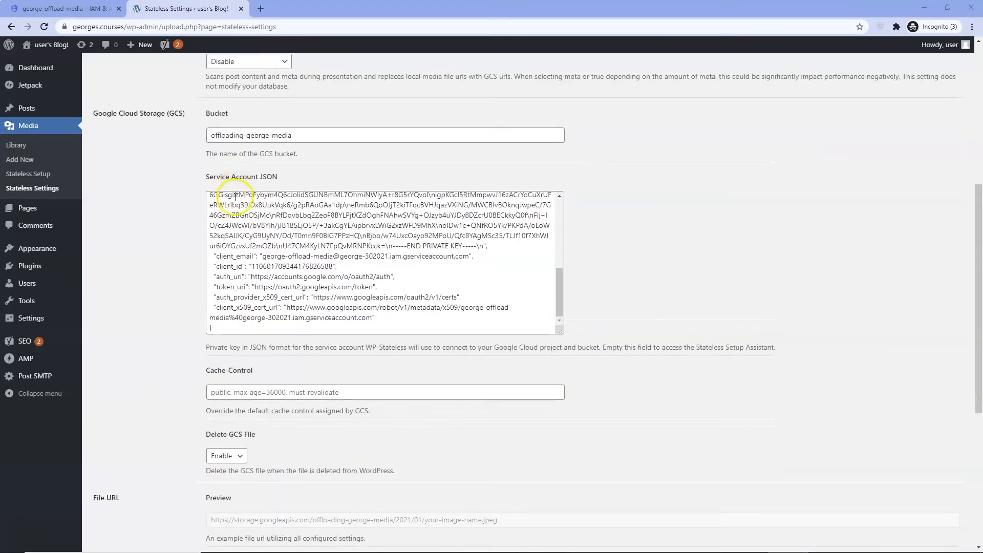
{"action": "scroll", "coordinate": [246, 223], "scroll_direction": "down", "scroll_amount": 4}
{"action": "scroll", "coordinate": [250, 229], "scroll_direction": "down", "scroll_amount": 3}
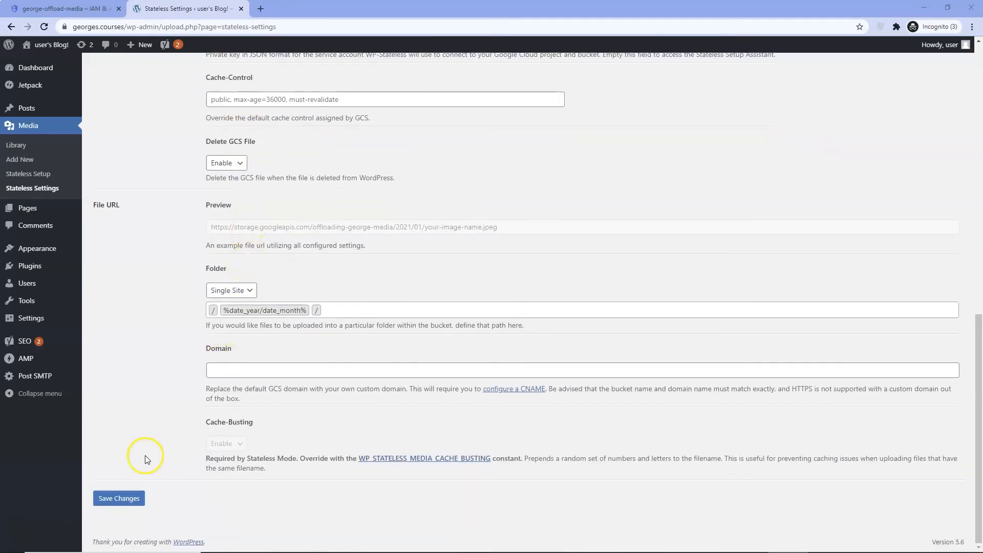
{"action": "left_click", "coordinate": [120, 498]}
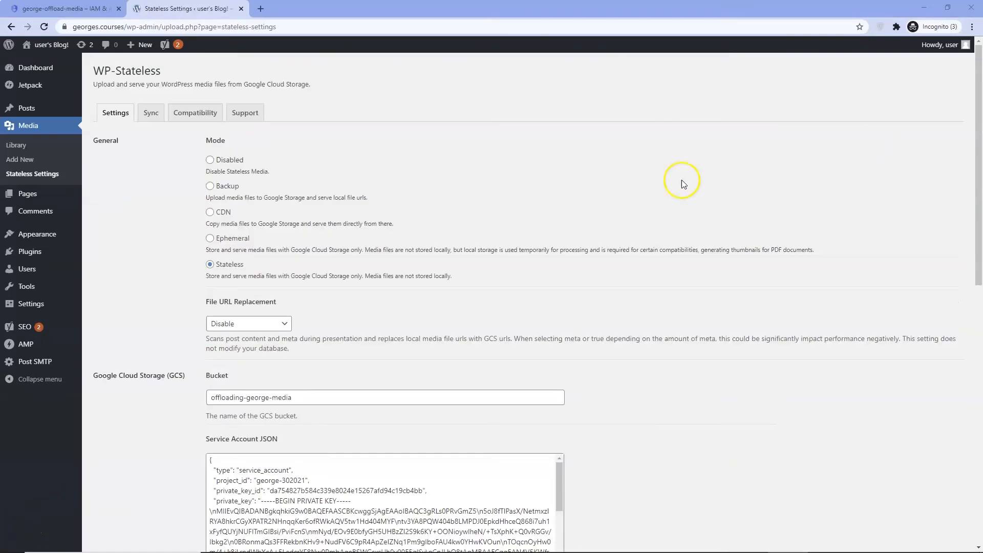
Step: Inspect the WordPress-min.png file URL, still on the local uploads folder, then return to the library
{"action": "left_click", "coordinate": [16, 146]}
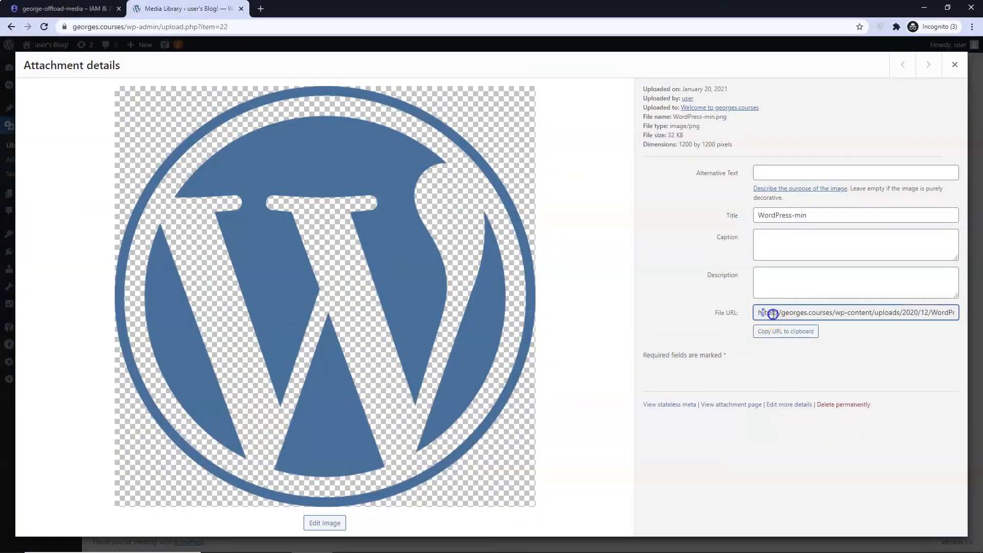
{"action": "left_click_drag", "start_coordinate": [760, 313], "coordinate": [975, 312]}
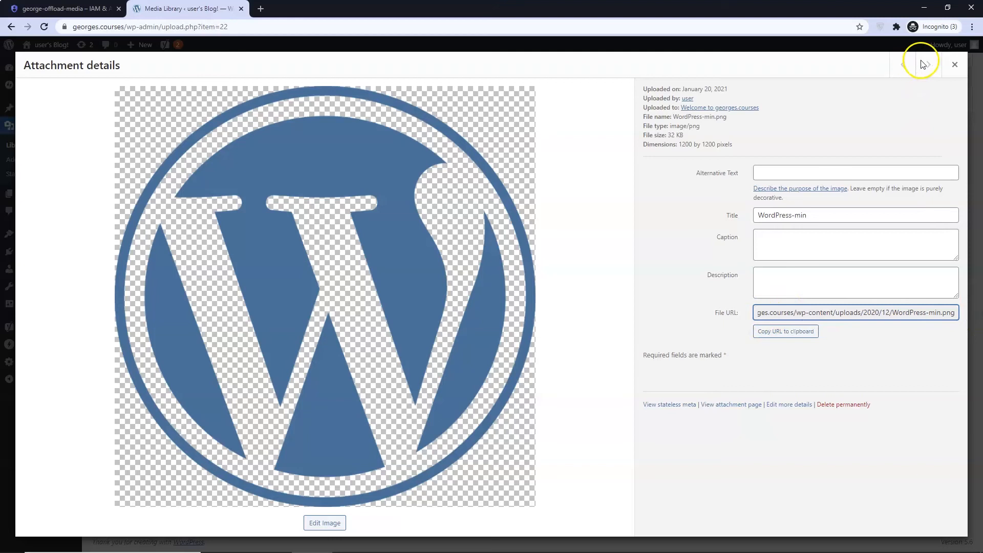
{"action": "left_click", "coordinate": [955, 65]}
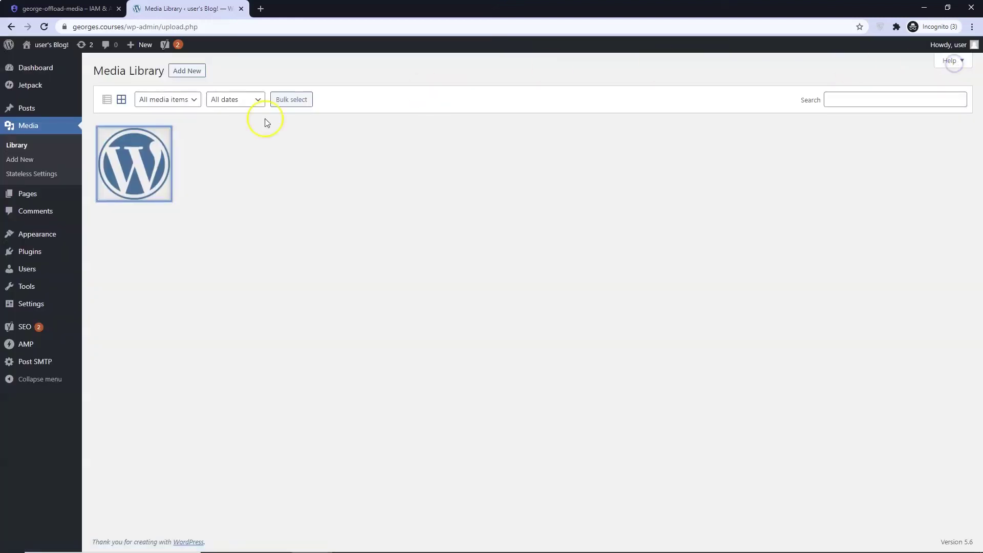
Step: Run the Media Library Images sync for the single image from the WP-Stateless Sync settings
{"action": "left_click", "coordinate": [40, 174]}
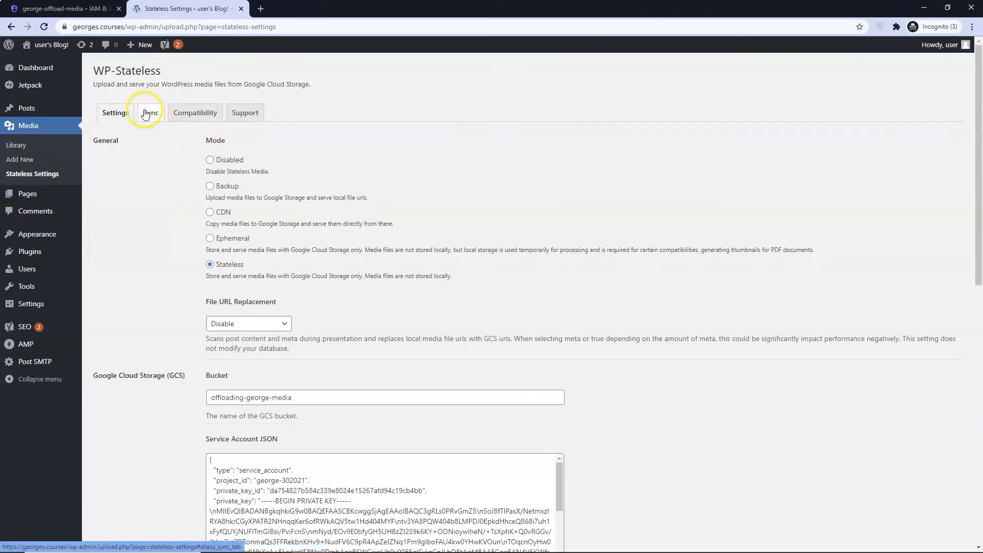
{"action": "left_click", "coordinate": [151, 112]}
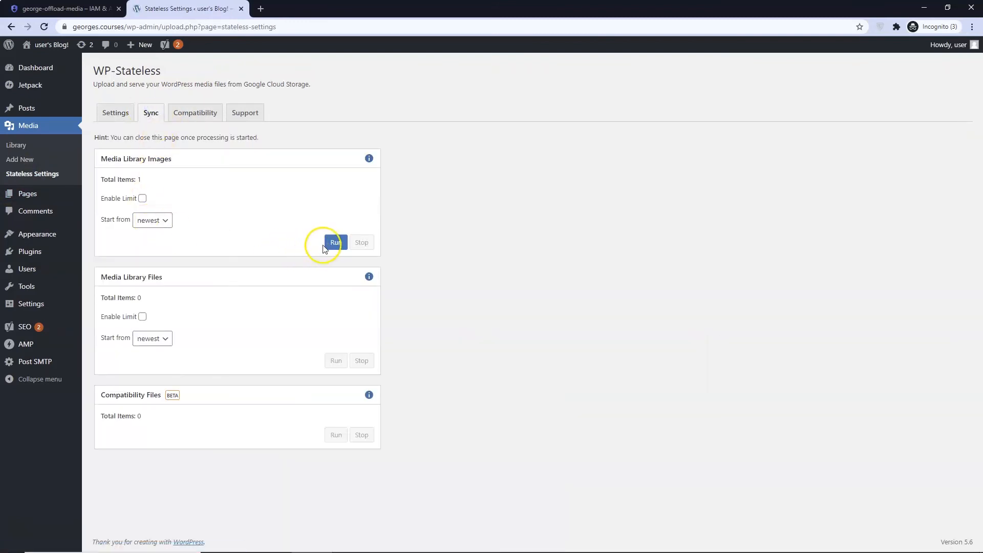
{"action": "left_click", "coordinate": [336, 242]}
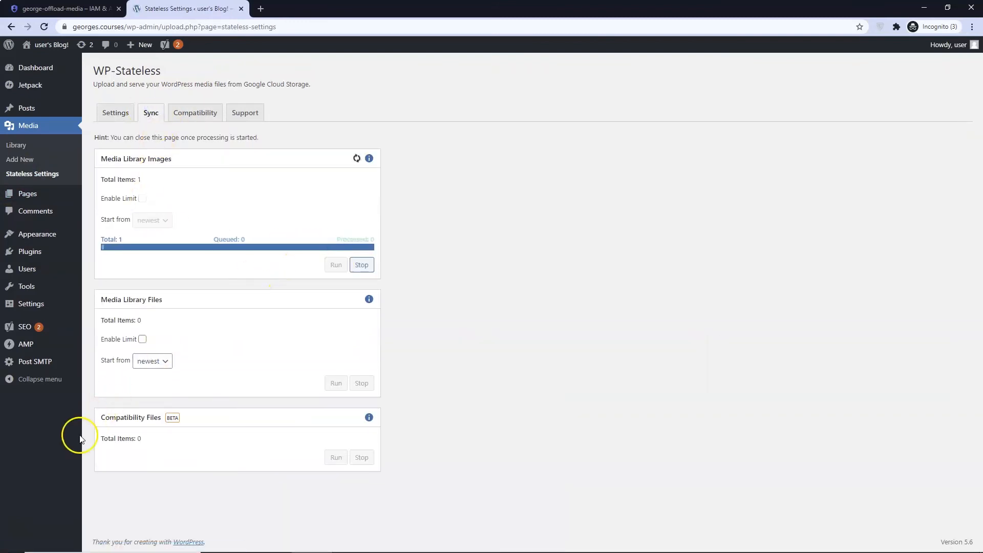
{"action": "left_click", "coordinate": [16, 145]}
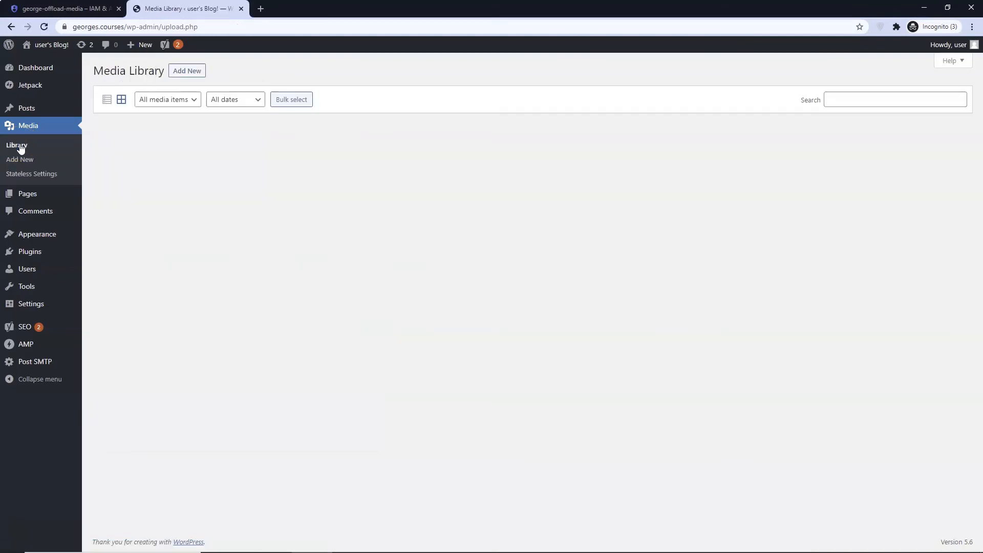
{"action": "left_click", "coordinate": [151, 159]}
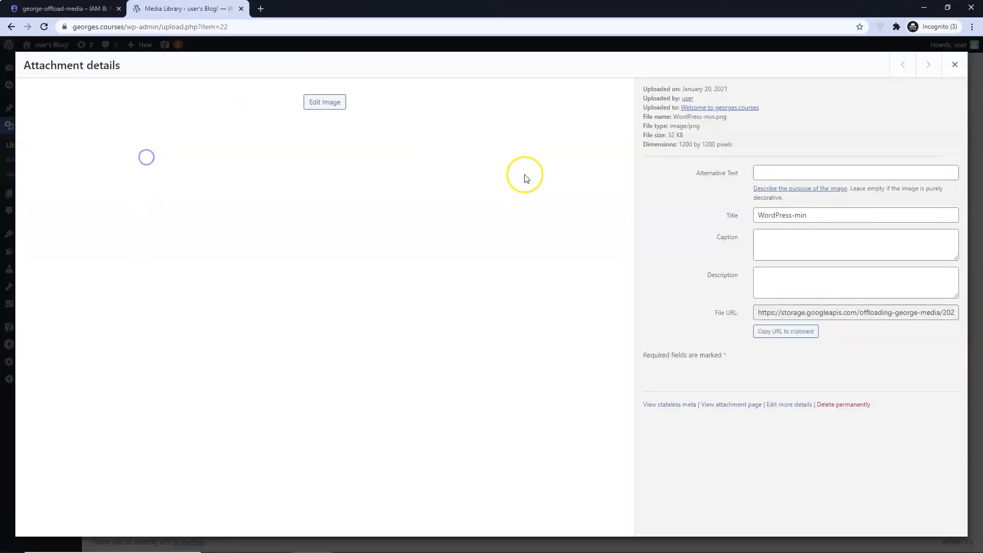
{"action": "left_click", "coordinate": [763, 311]}
{"action": "left_click_drag", "start_coordinate": [763, 311], "coordinate": [944, 313]}
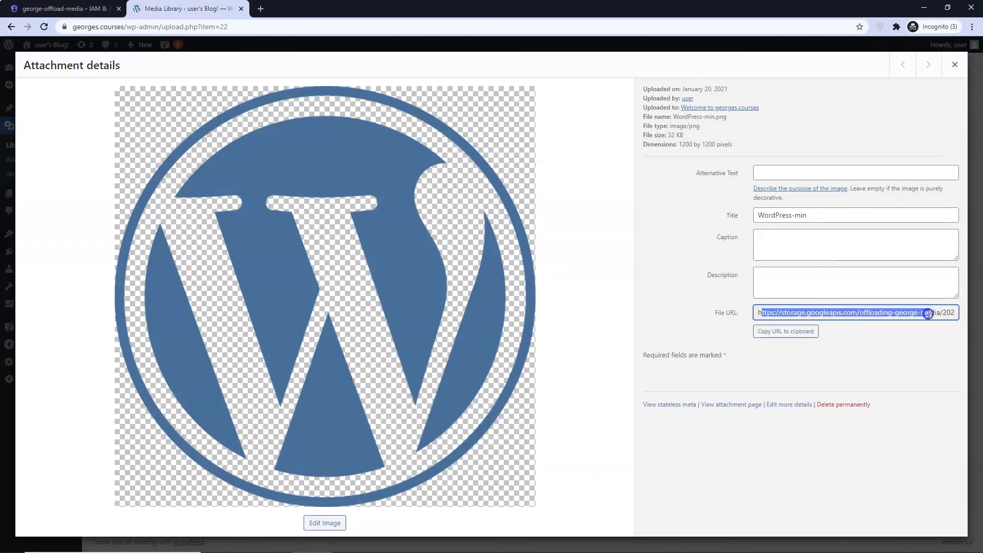
{"action": "left_click_drag", "start_coordinate": [858, 312], "coordinate": [714, 312]}
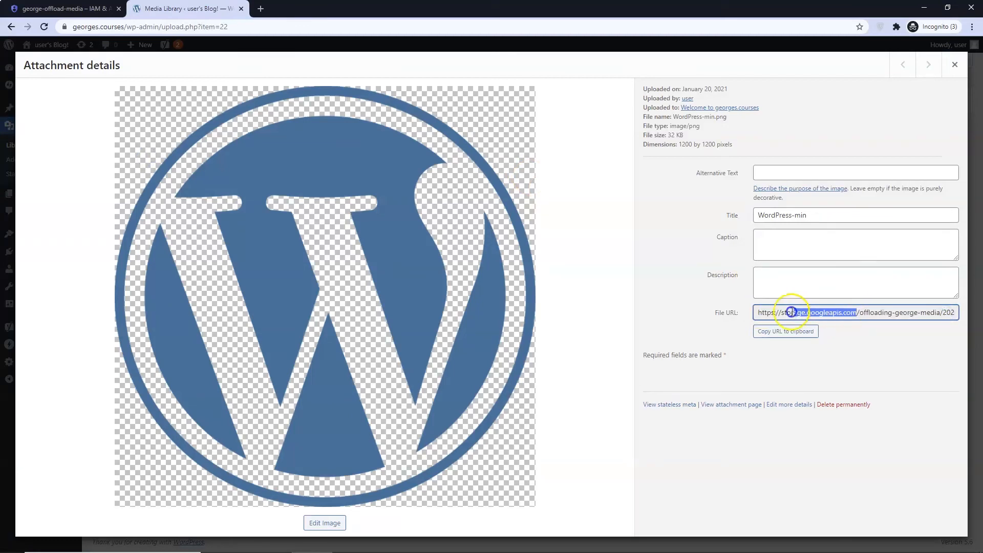
{"action": "left_click", "coordinate": [6, 530]}
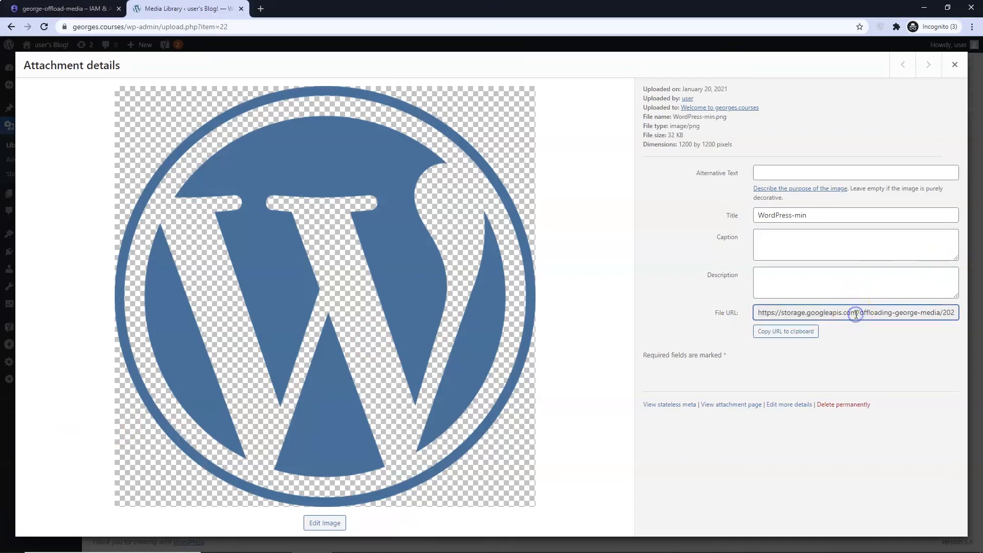
{"action": "left_click_drag", "start_coordinate": [859, 312], "coordinate": [757, 312]}
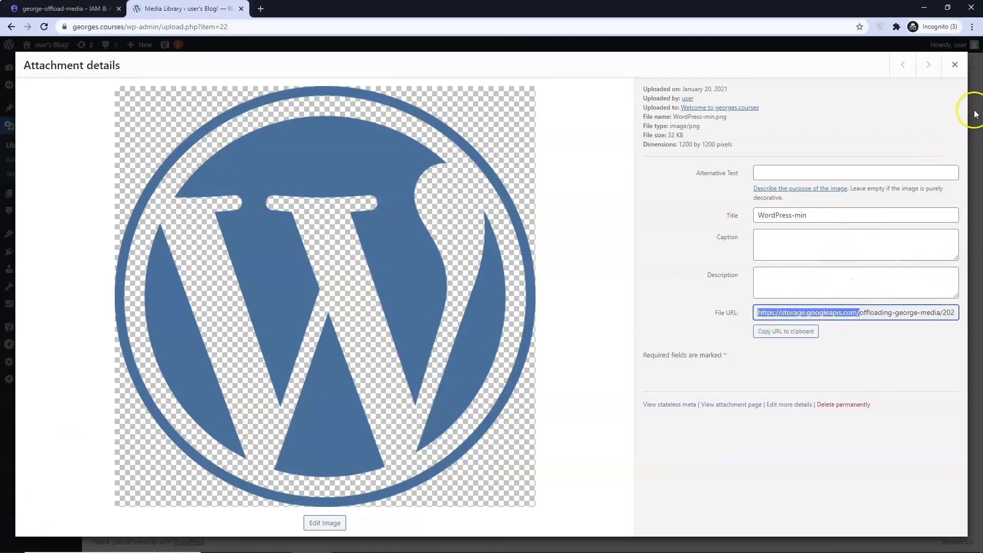
{"action": "left_click", "coordinate": [955, 64]}
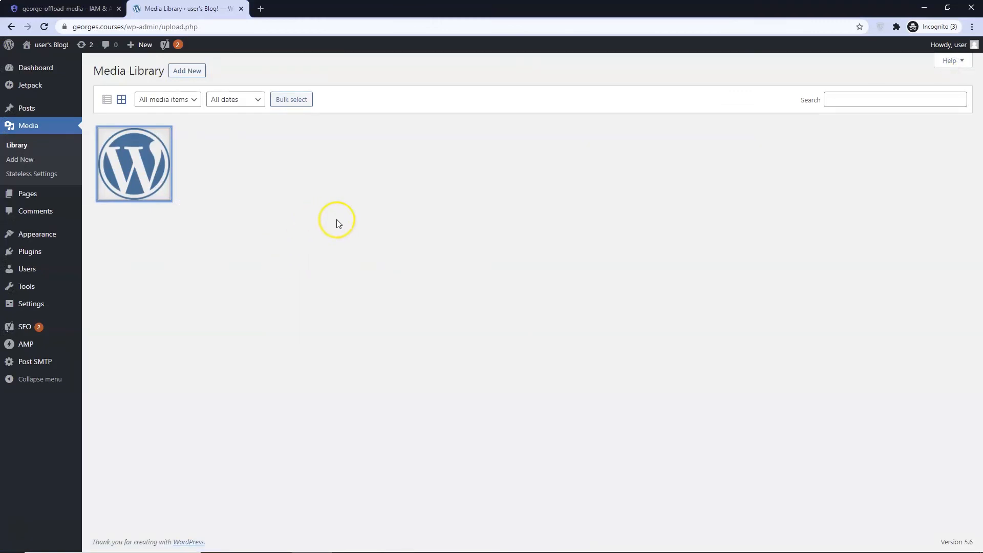
Step: Go to the WordPress admin Dashboard from the left sidebar
{"action": "left_click", "coordinate": [35, 68]}
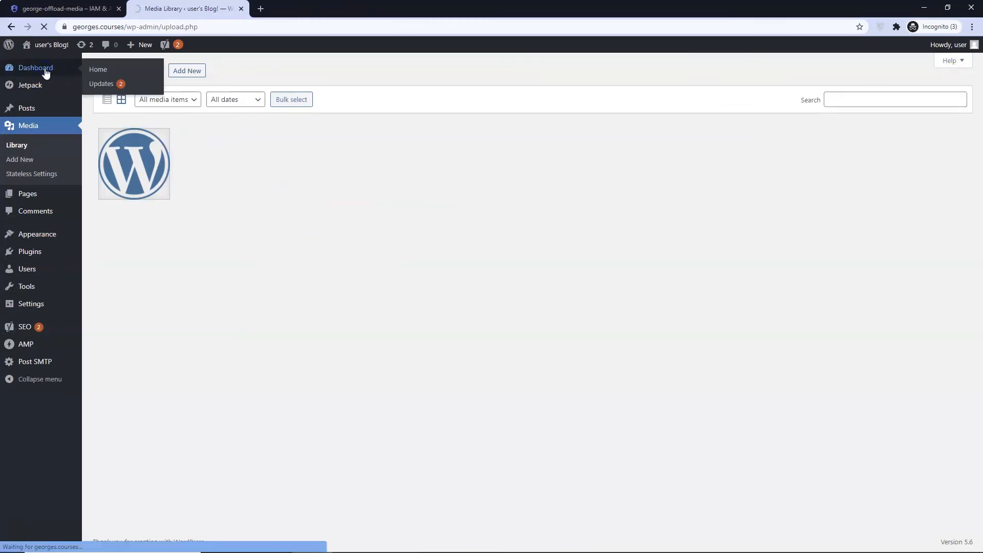